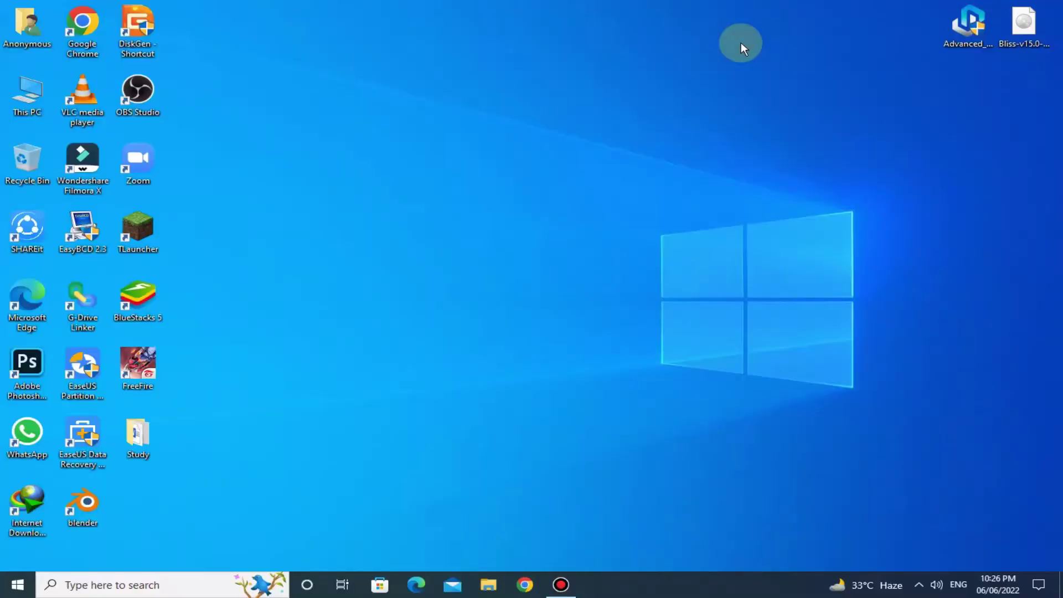
# Look over the installer and Bliss v15.0 image files on the desktop, then deselect them
pyautogui.click(978, 21)
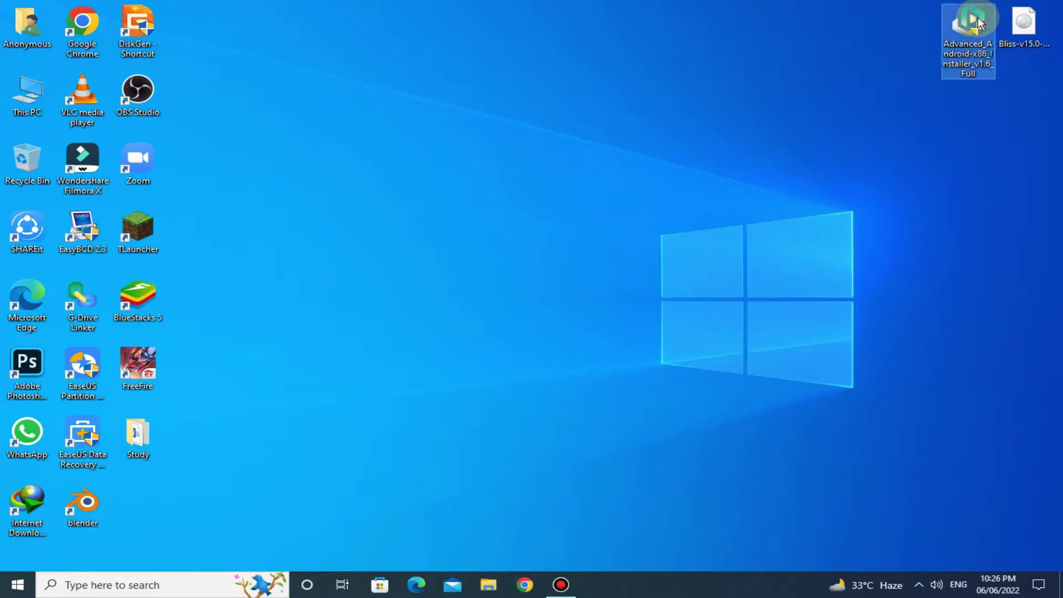
pyautogui.click(1023, 25)
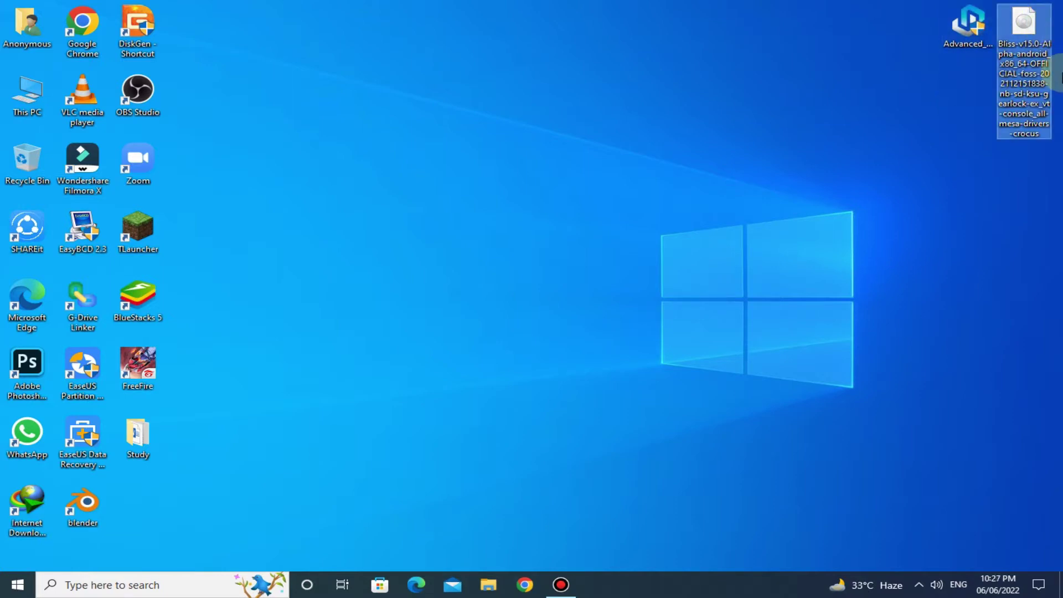
pyautogui.click(908, 62)
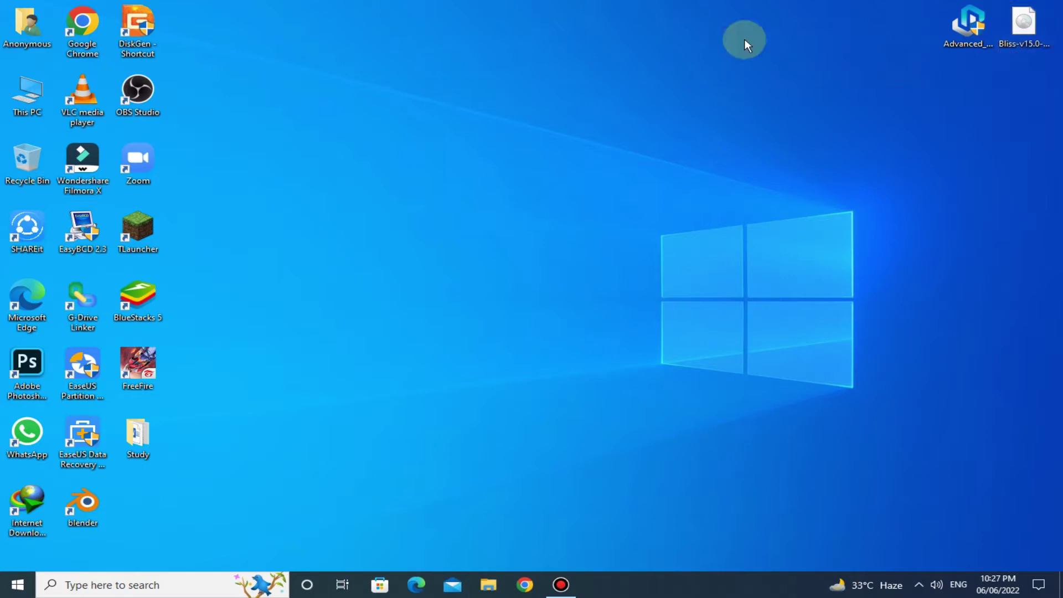
# Open Disk Management in a maximized Computer Management window and begin Shrink Volume on New Volume (D:)
pyautogui.rightClick(5, 89)
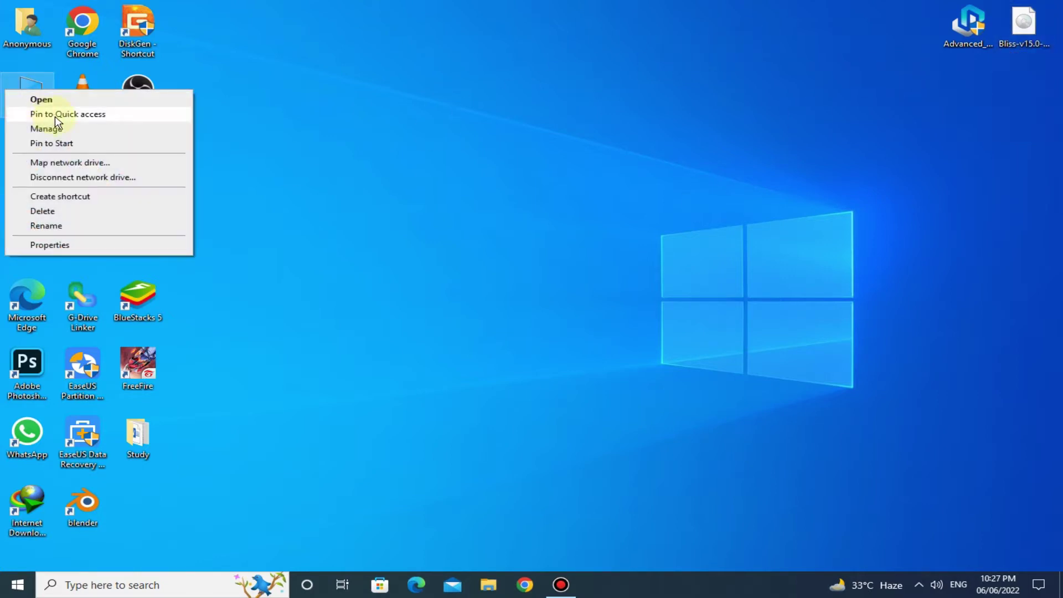
pyautogui.click(61, 128)
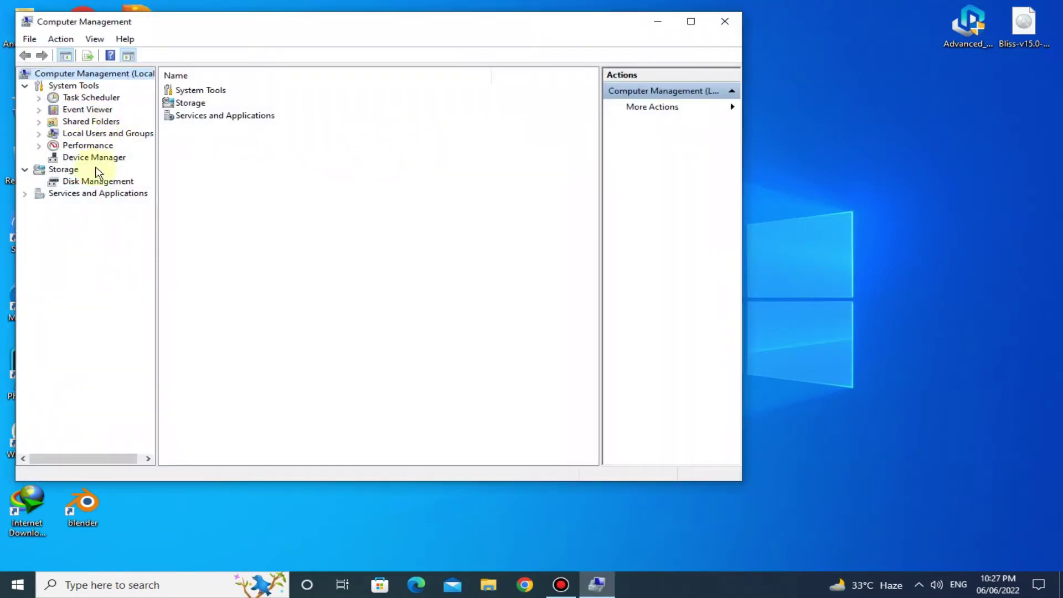
pyautogui.click(94, 182)
pyautogui.click(691, 22)
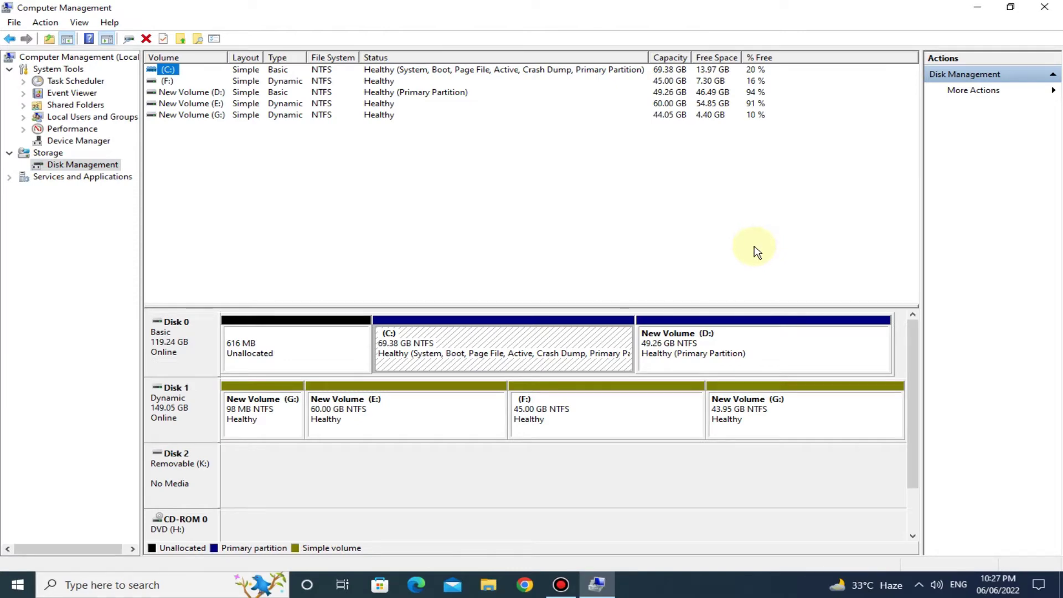
pyautogui.rightClick(711, 334)
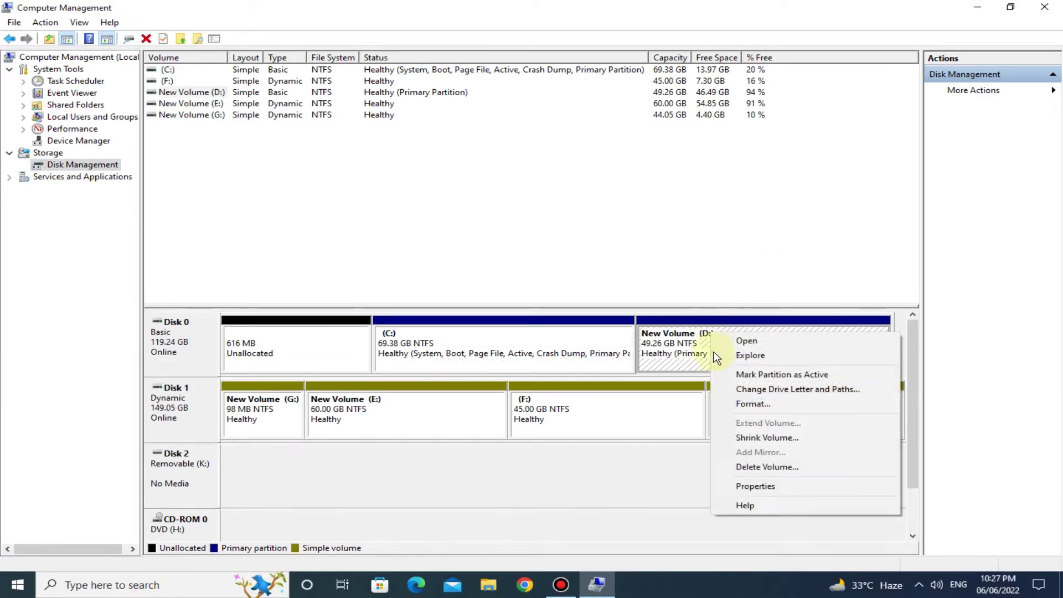
pyautogui.click(762, 438)
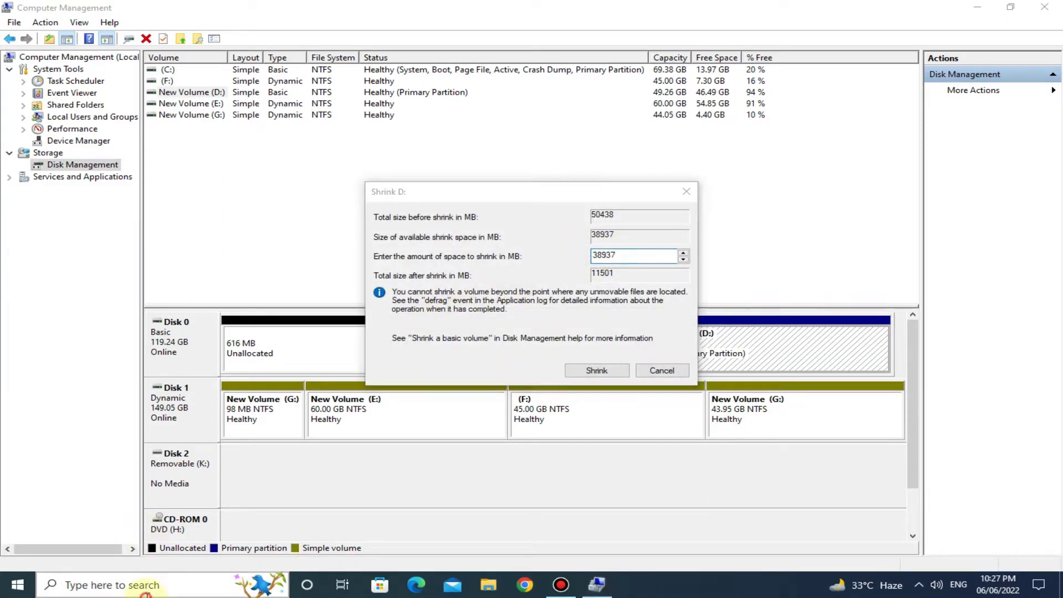
# Work out 1024 × 20 = 20480 in Calculator
pyautogui.click(147, 593)
pyautogui.write('ca')
pyautogui.click(83, 224)
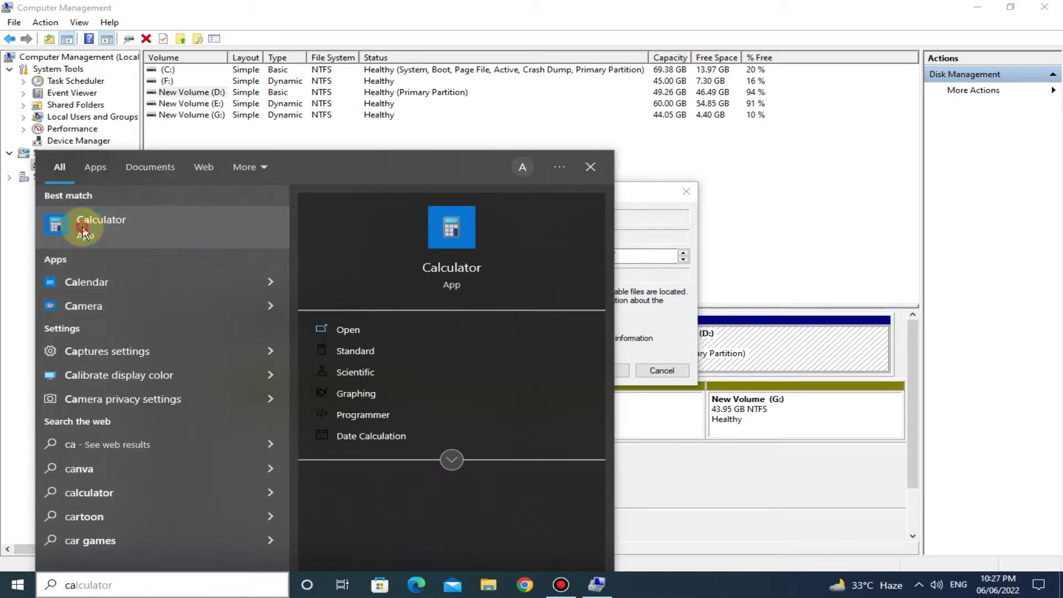
pyautogui.click(66, 320)
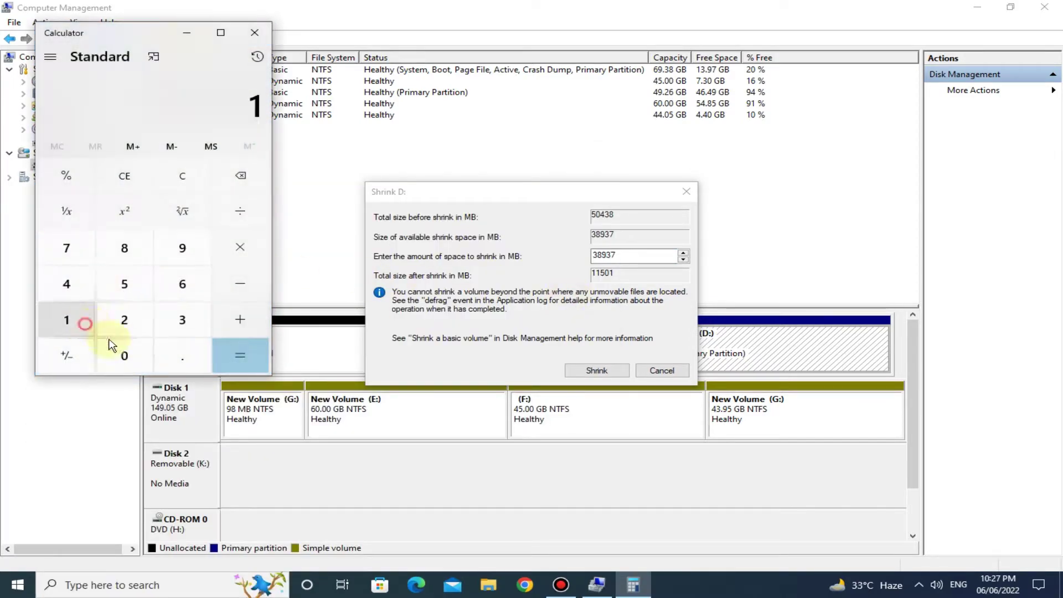
pyautogui.click(124, 355)
pyautogui.click(124, 320)
pyautogui.click(66, 283)
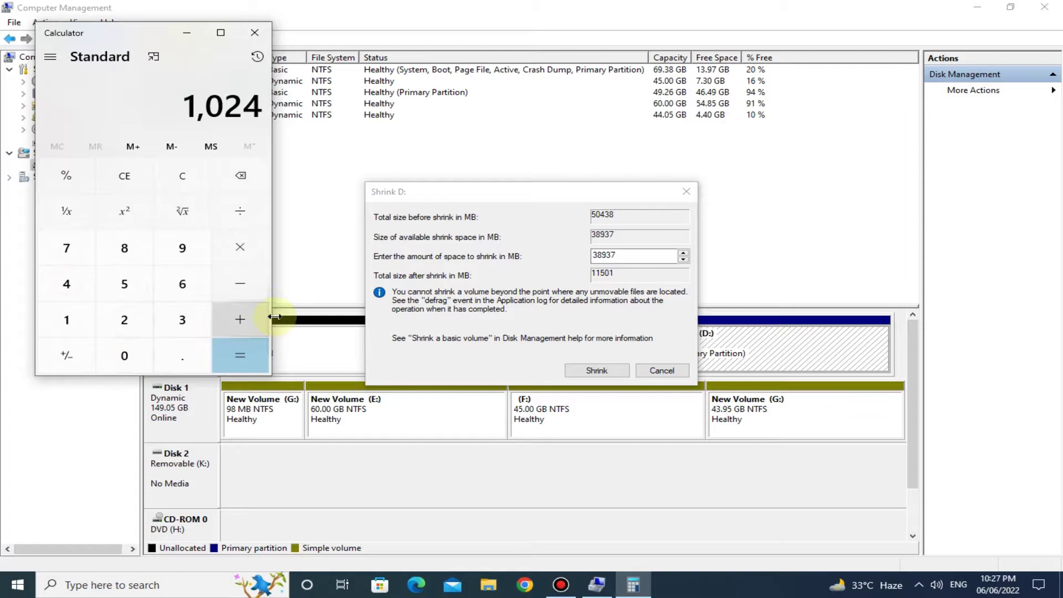
pyautogui.click(239, 248)
pyautogui.click(124, 320)
pyautogui.click(124, 355)
pyautogui.click(232, 348)
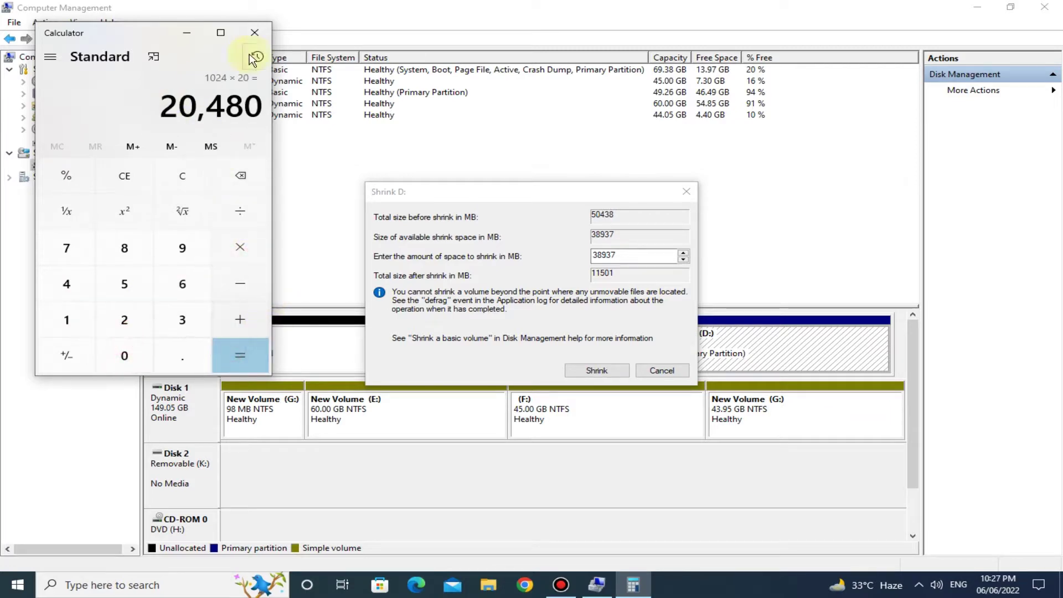
pyautogui.click(254, 33)
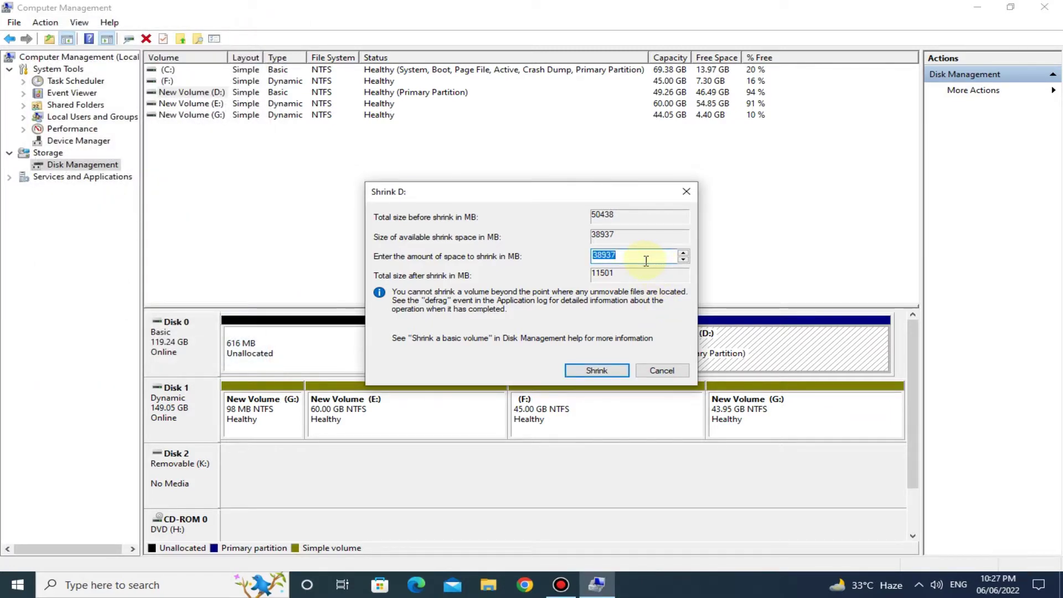
# Shrink D: by 20480 MB and close Computer Management
pyautogui.write('20480')
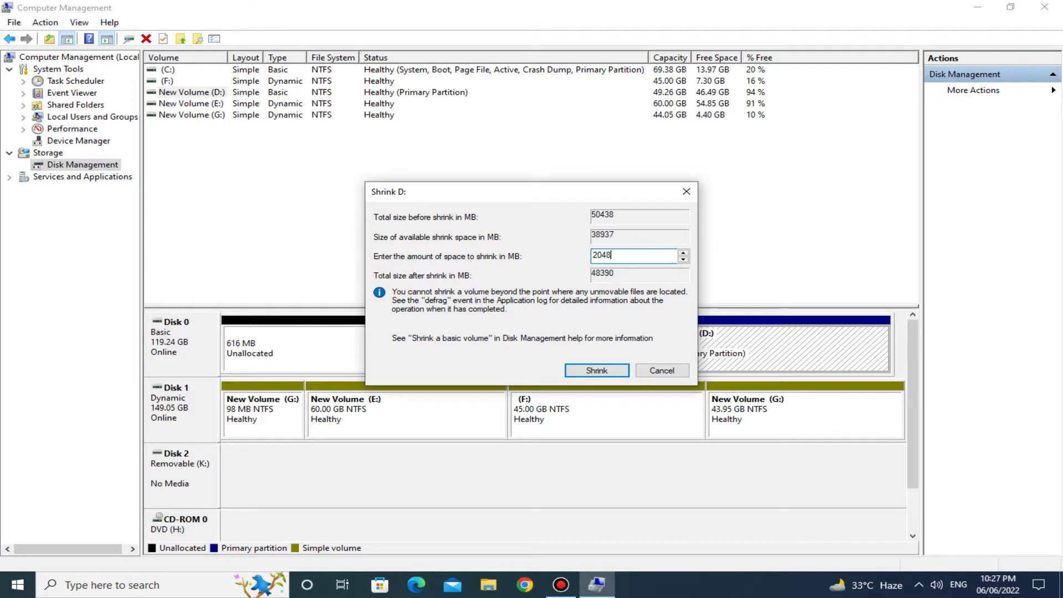
pyautogui.click(597, 370)
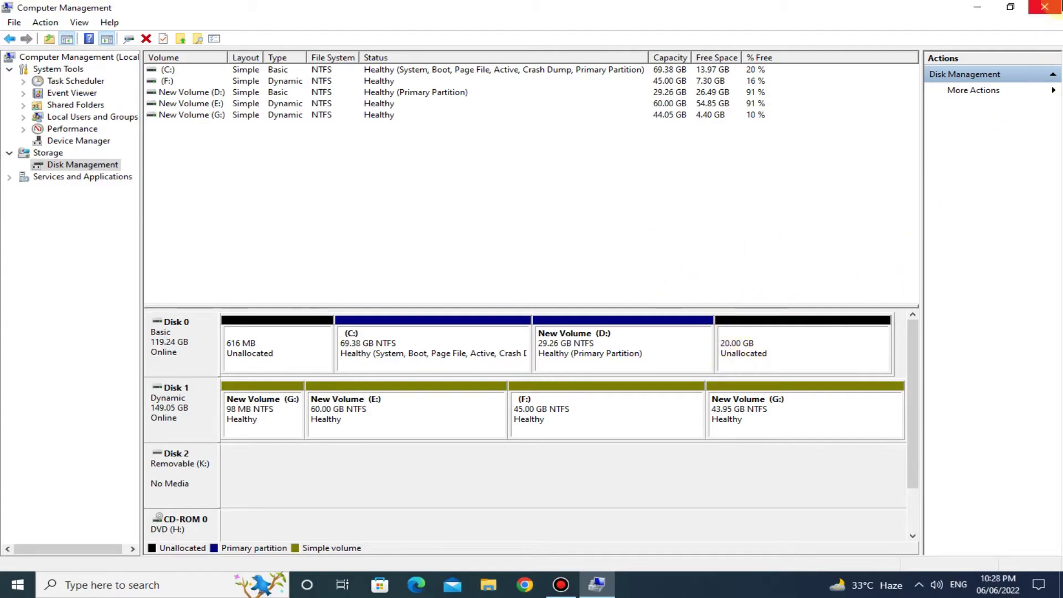
pyautogui.click(1044, 7)
# Refresh the desktop, launch Advanced_Android-x86_Installer and select the Bliss v15.0 ISO as the OS package
pyautogui.rightClick(752, 81)
pyautogui.click(792, 120)
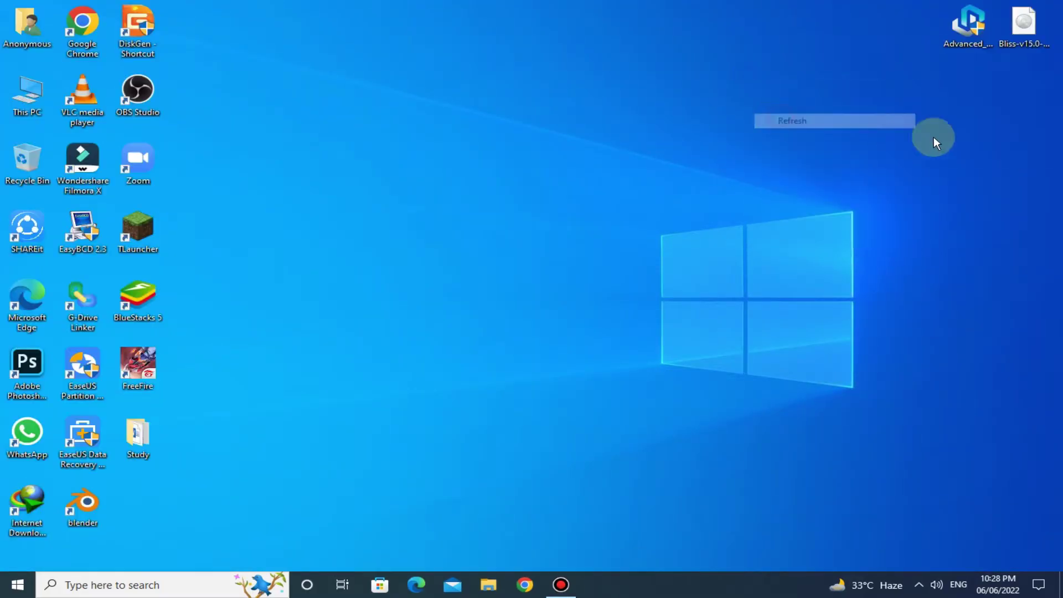
pyautogui.click(954, 29)
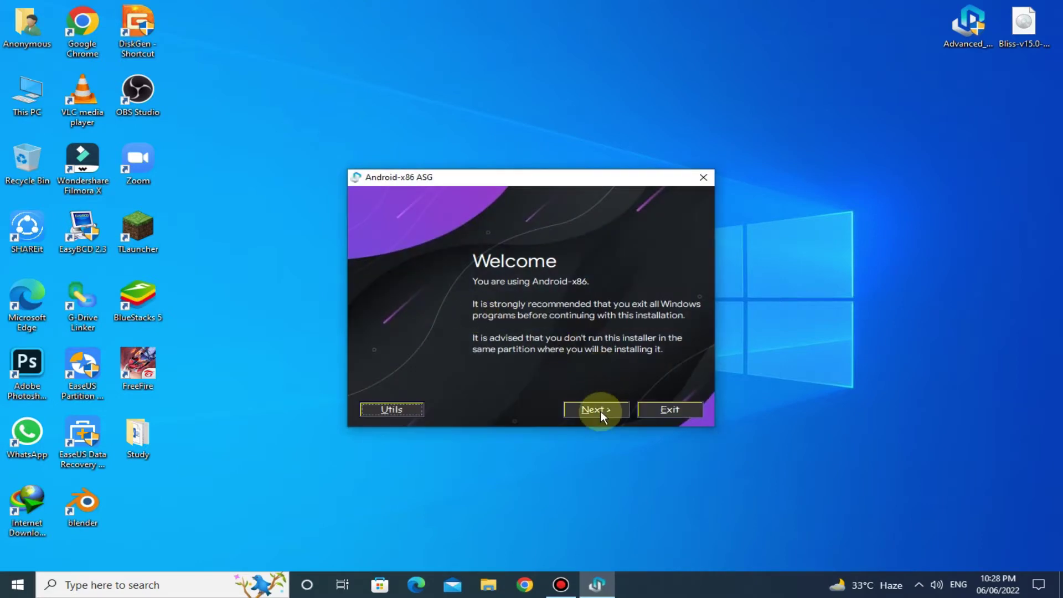
pyautogui.click(600, 411)
pyautogui.click(569, 333)
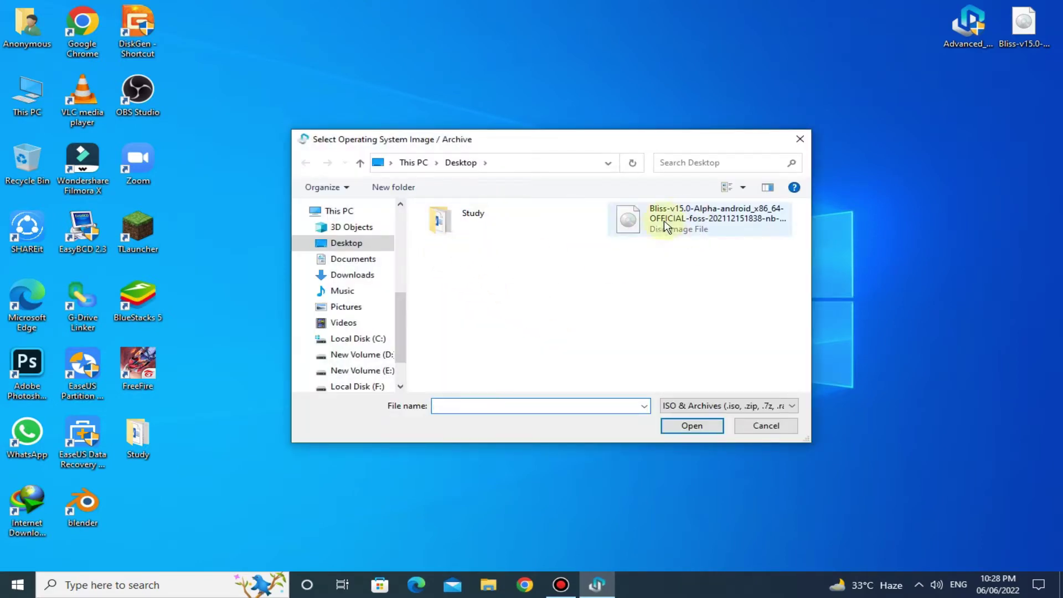
pyautogui.click(692, 215)
# Load the Bliss image, then change the Name to 'Bliss OS' and the Version to 15.0
pyautogui.click(685, 425)
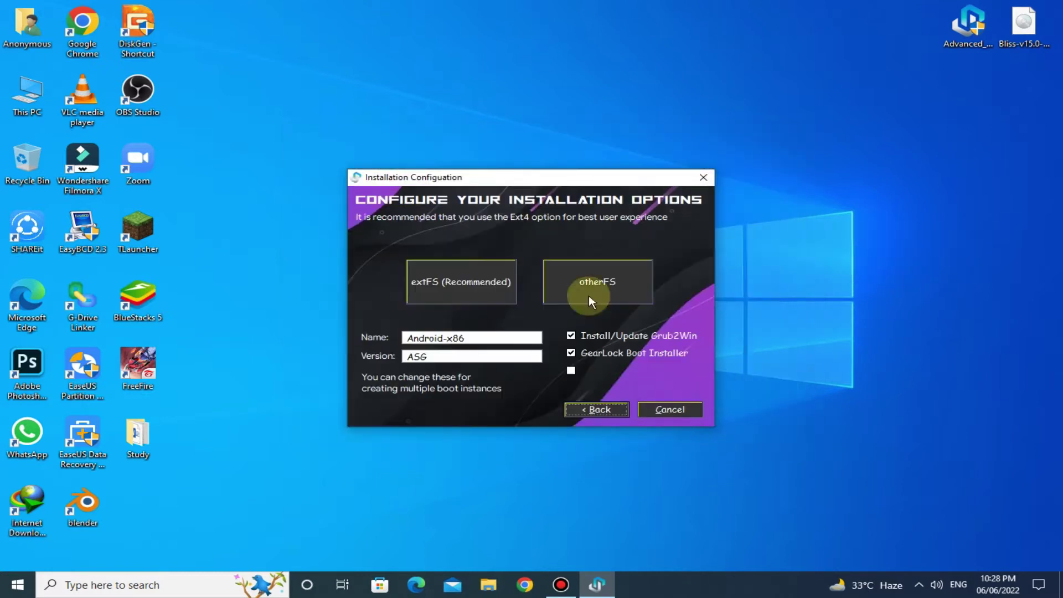
pyautogui.moveTo(488, 337); pyautogui.dragTo(249, 328)
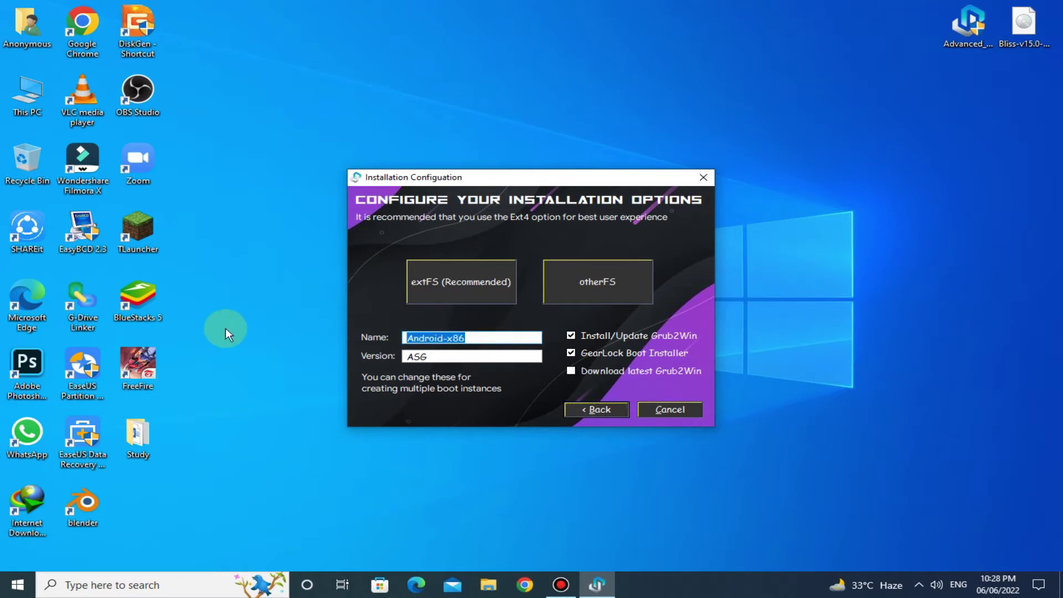
pyautogui.write('Bliss OS')
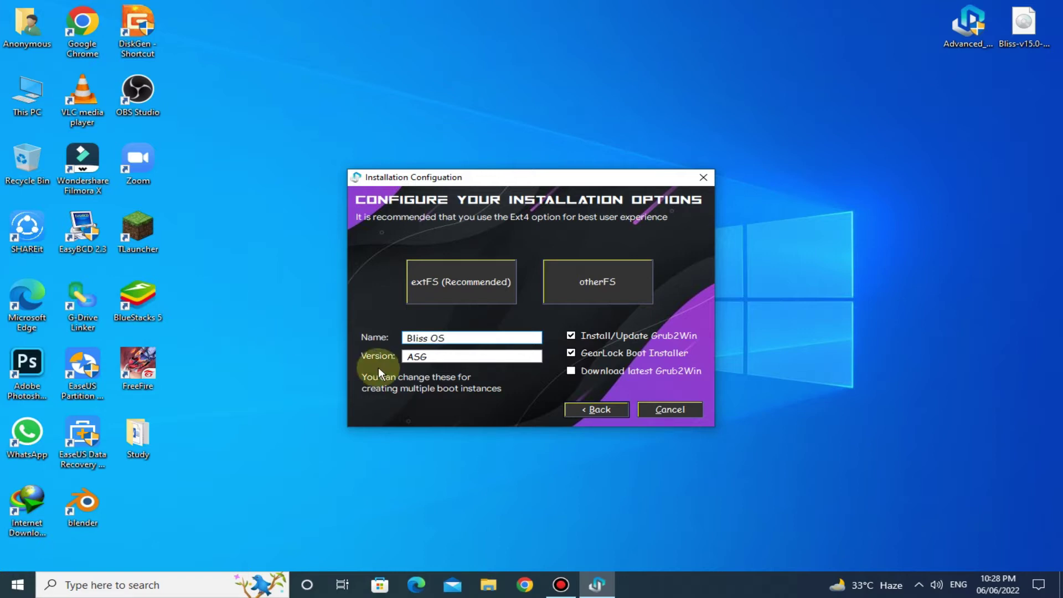
pyautogui.press('Tab')
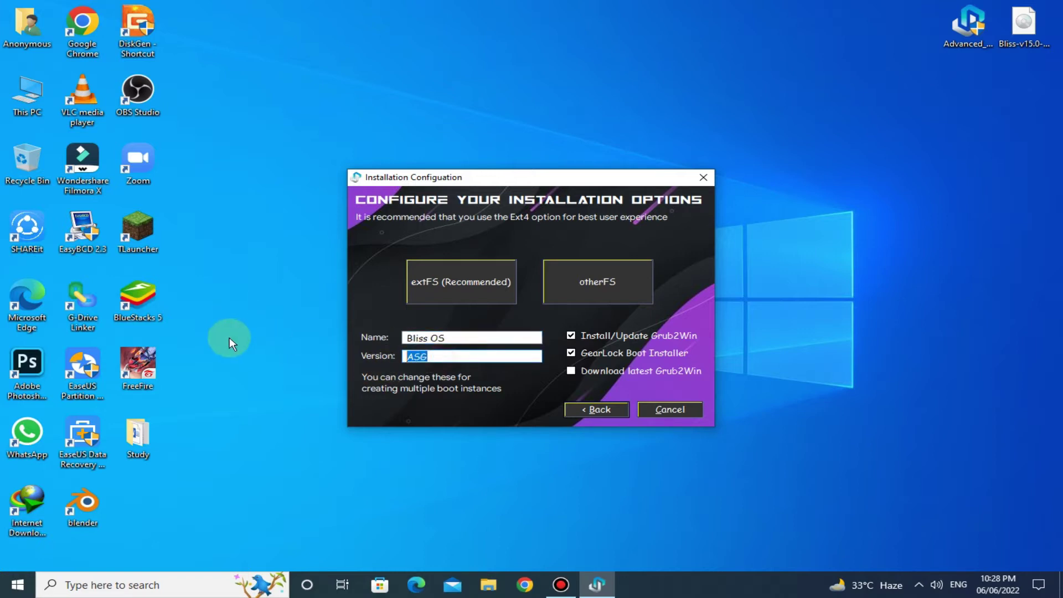
pyautogui.write('15.0')
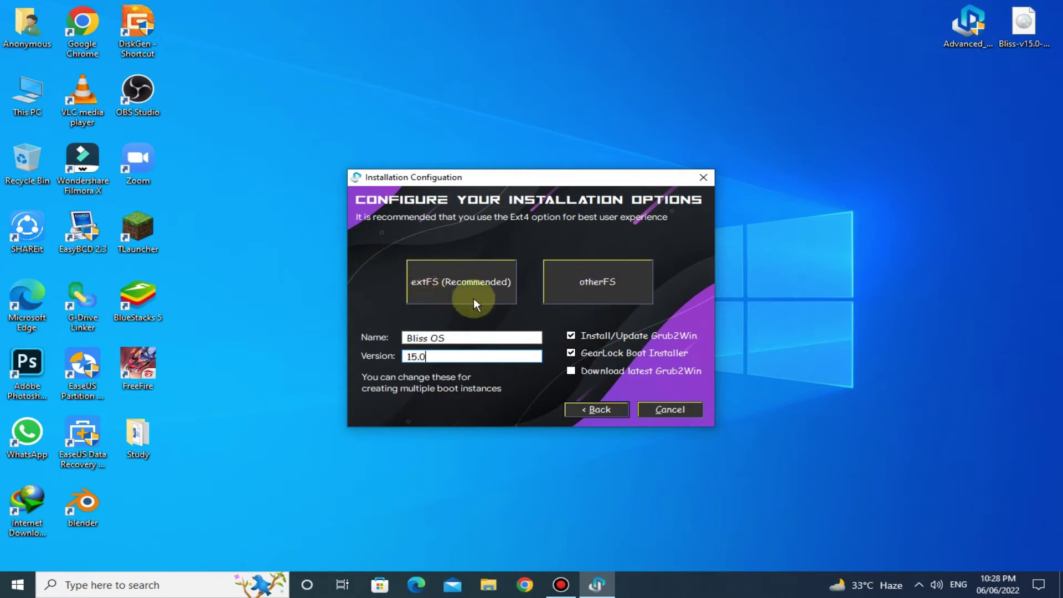
# Choose extFS (Recommended) and launch DiskGenius from the Partition Wizard's Partition Tool
pyautogui.click(441, 281)
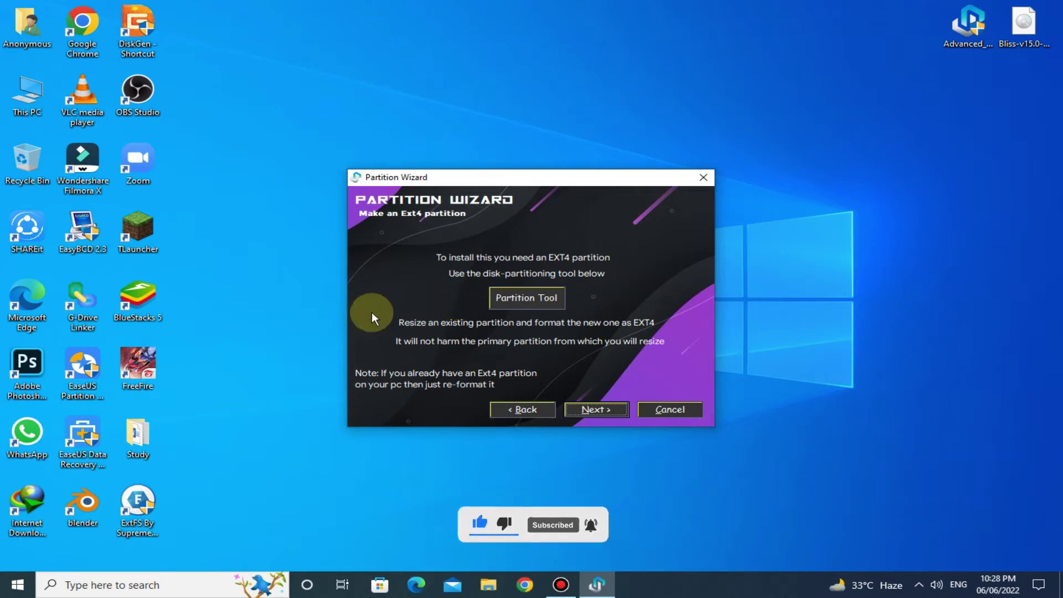
pyautogui.click(527, 298)
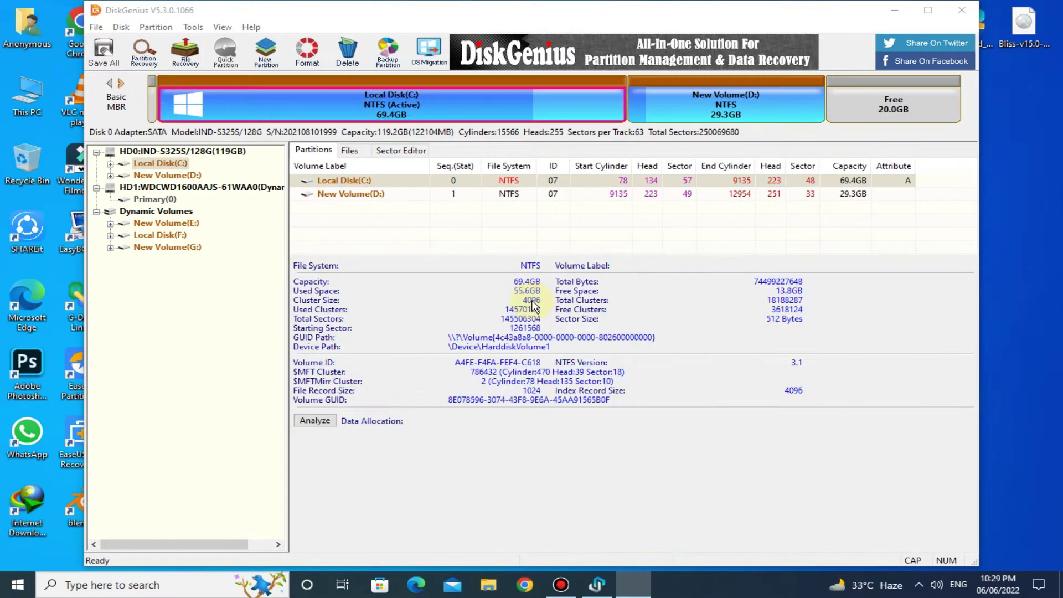
# Right-click Disk 0's Free 20.0GB block in DiskGenius
pyautogui.rightClick(889, 106)
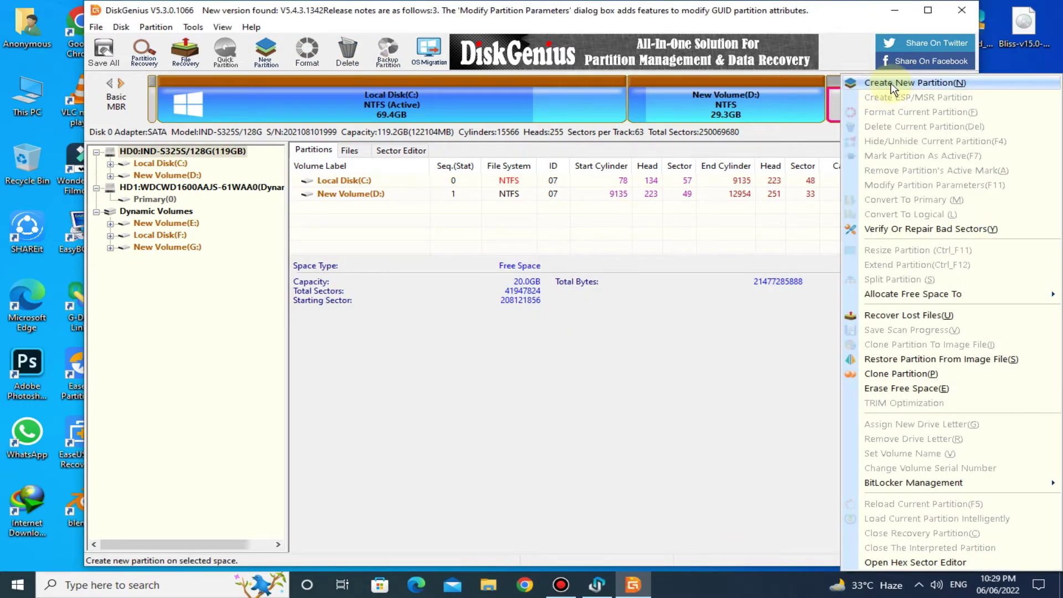
# Create an Ext4 (Linux Data) partition labelled 'Bliss OS' in the 20 GB free space
pyautogui.click(904, 84)
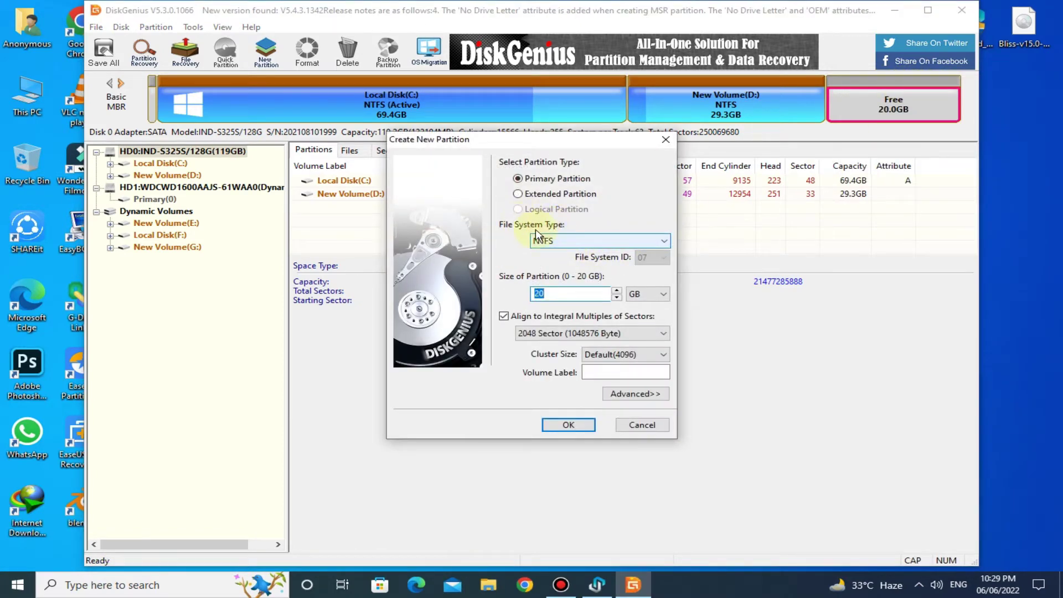
pyautogui.click(536, 238)
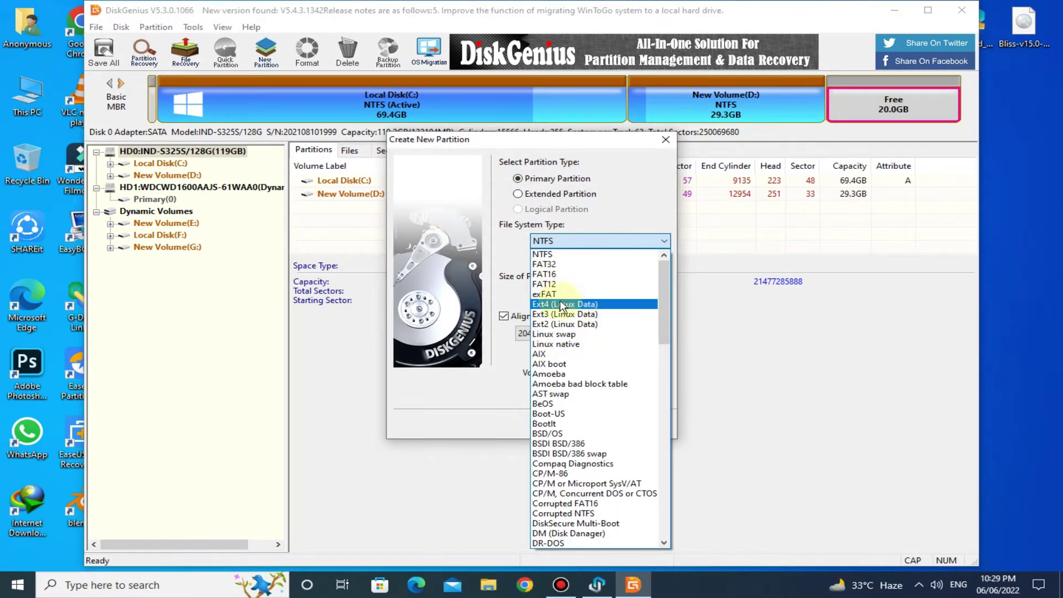
pyautogui.click(562, 304)
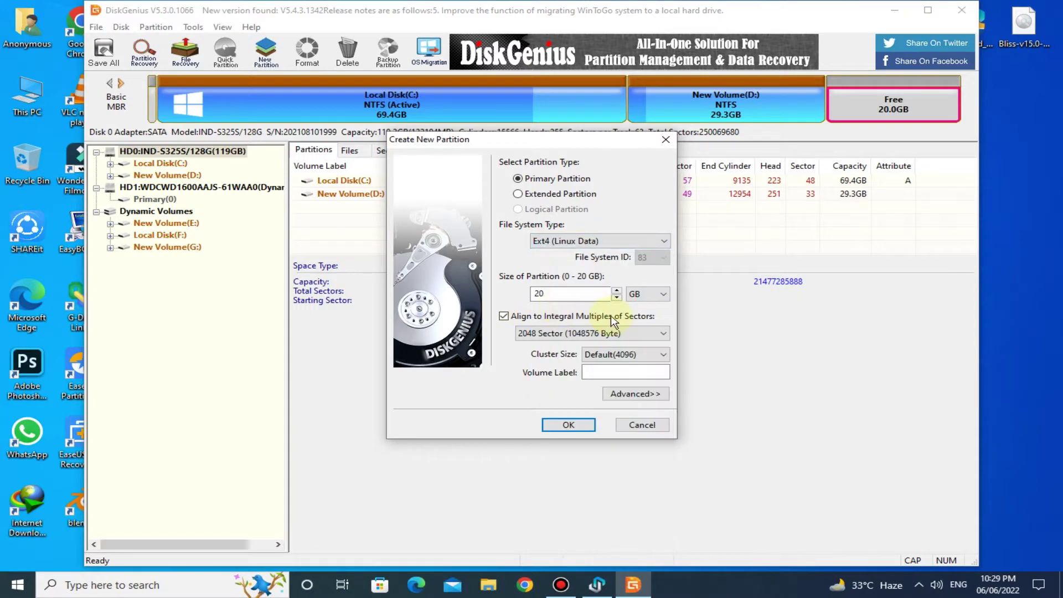
pyautogui.click(630, 372)
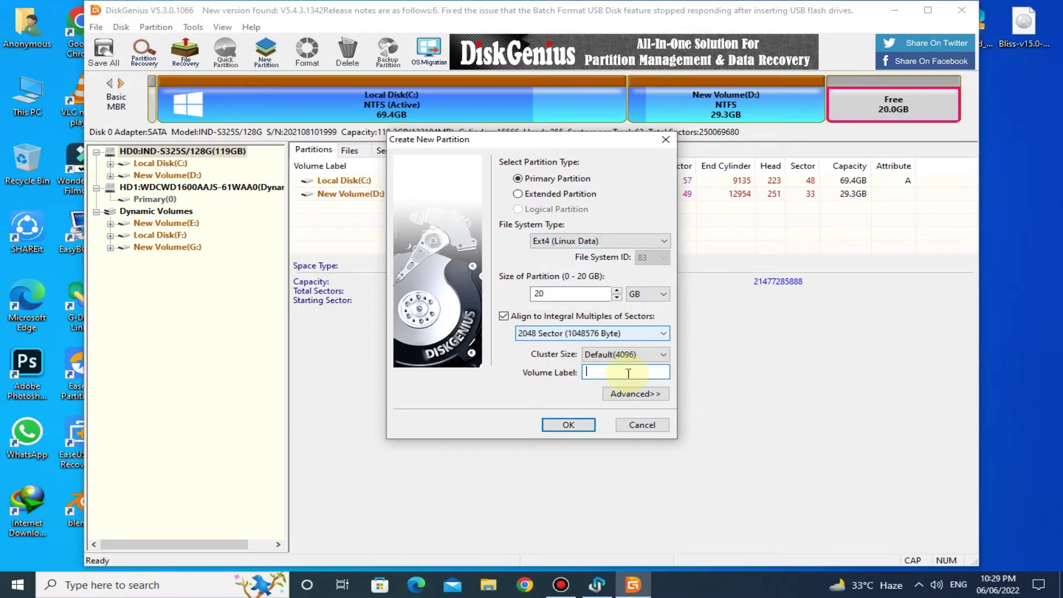
pyautogui.write('Bliss OS')
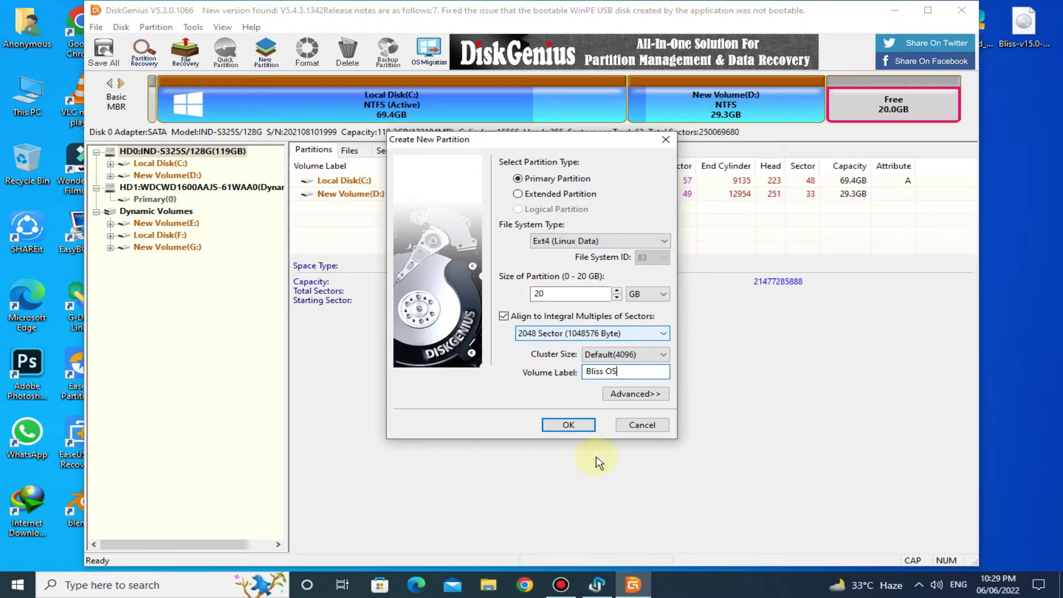
pyautogui.click(569, 426)
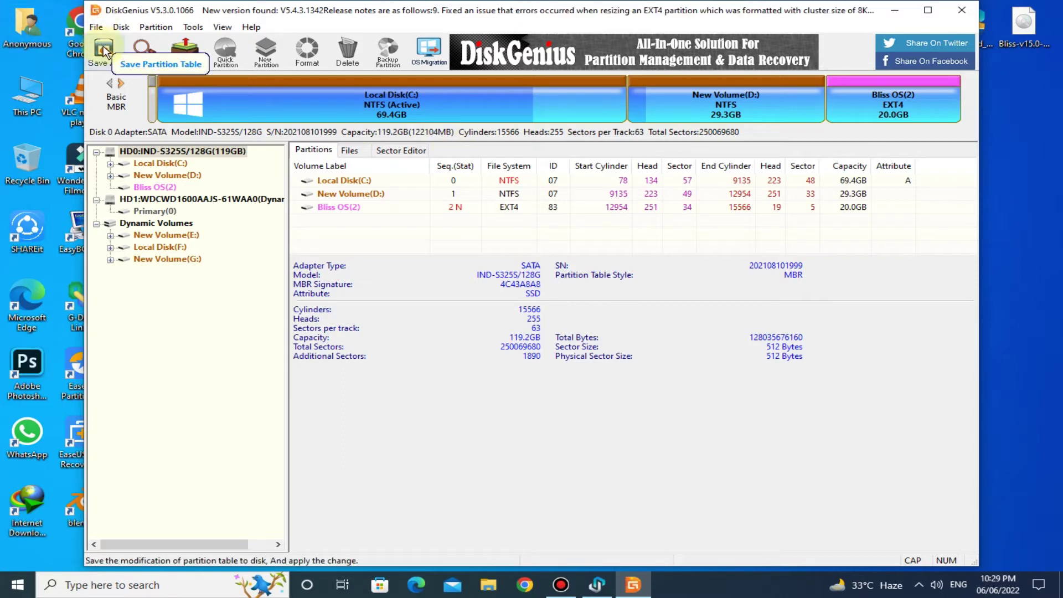
# Save all partition changes to disk and format the new Bliss OS partition
pyautogui.click(103, 51)
pyautogui.click(491, 321)
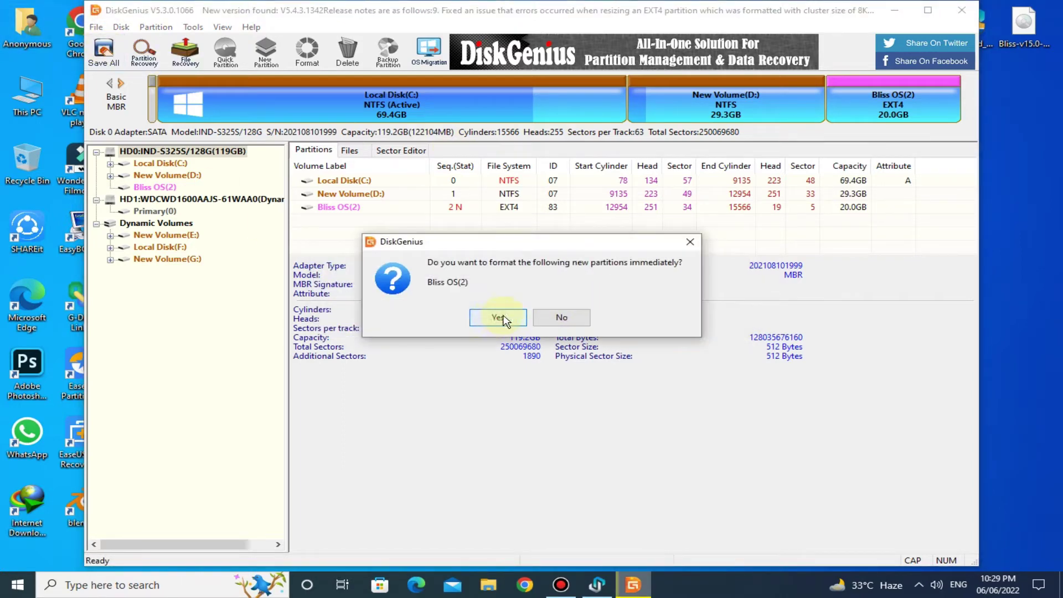
pyautogui.click(493, 319)
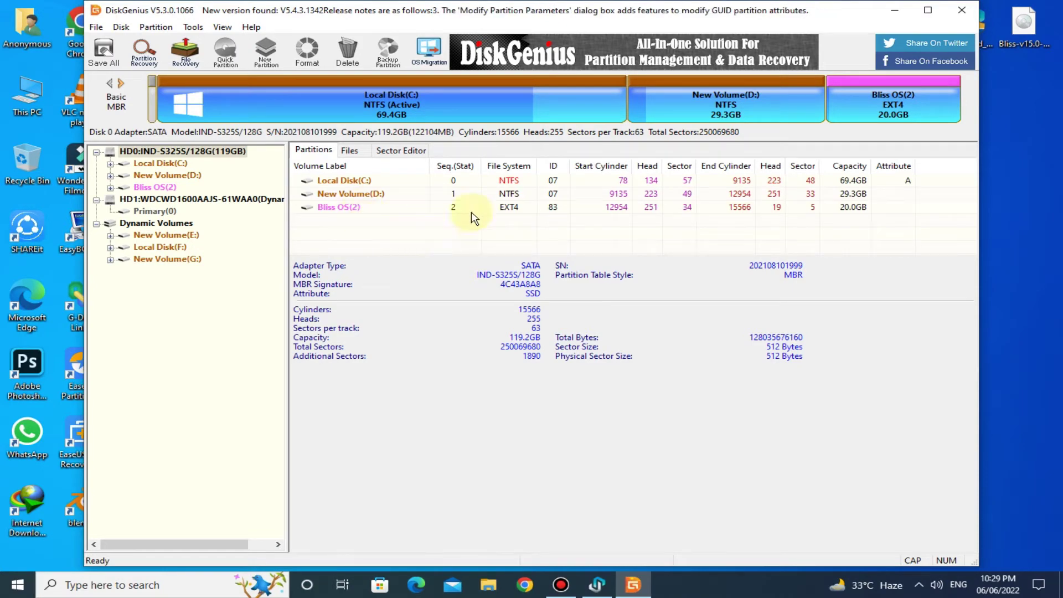
# Close DiskGenius, continue past the Partition Wizard, and acknowledge the EXT4 Information notice
pyautogui.click(965, 12)
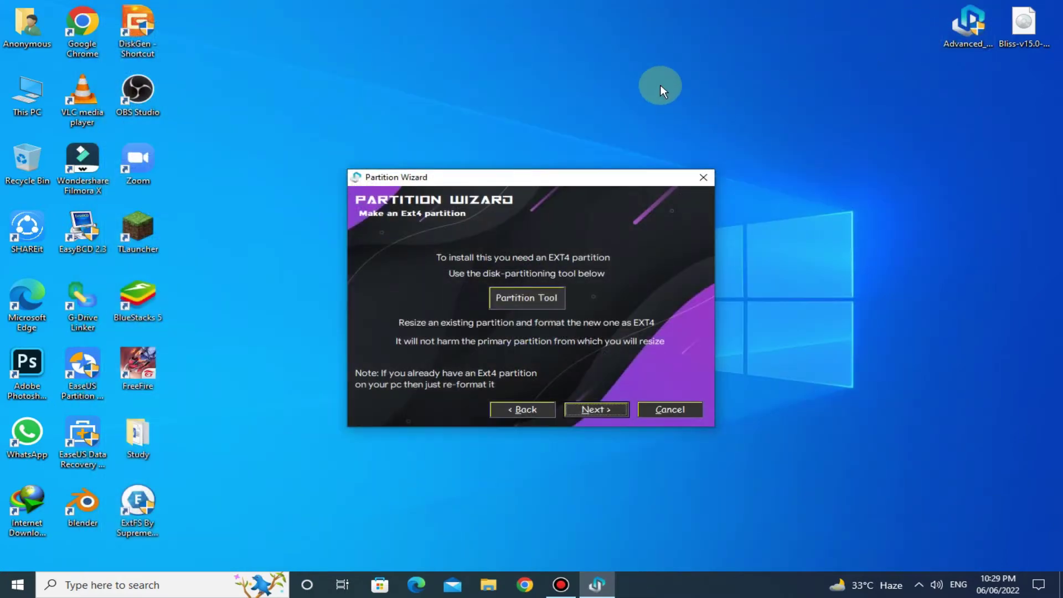
pyautogui.click(599, 410)
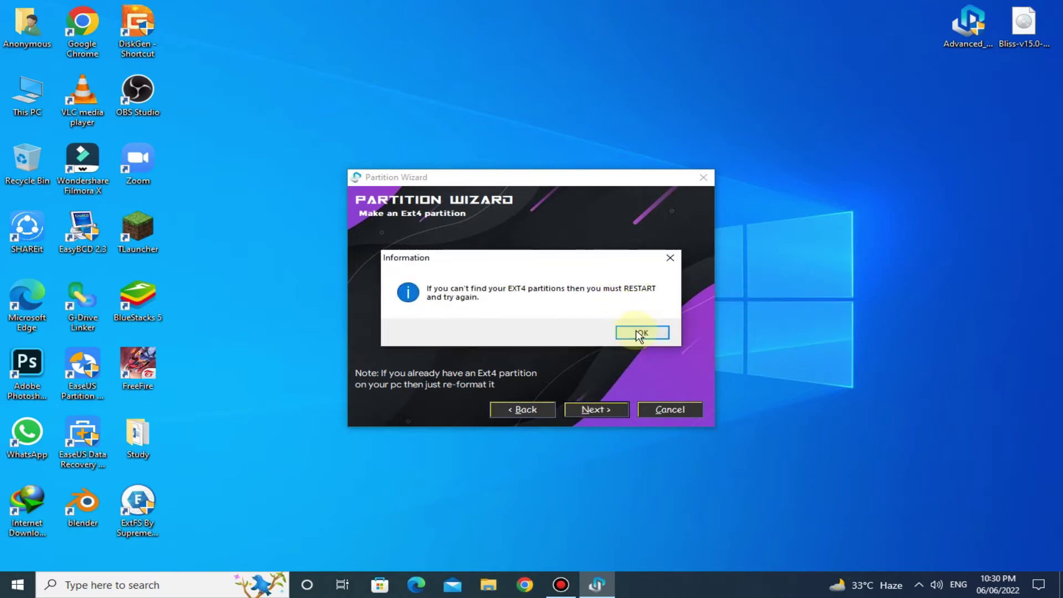
pyautogui.click(638, 331)
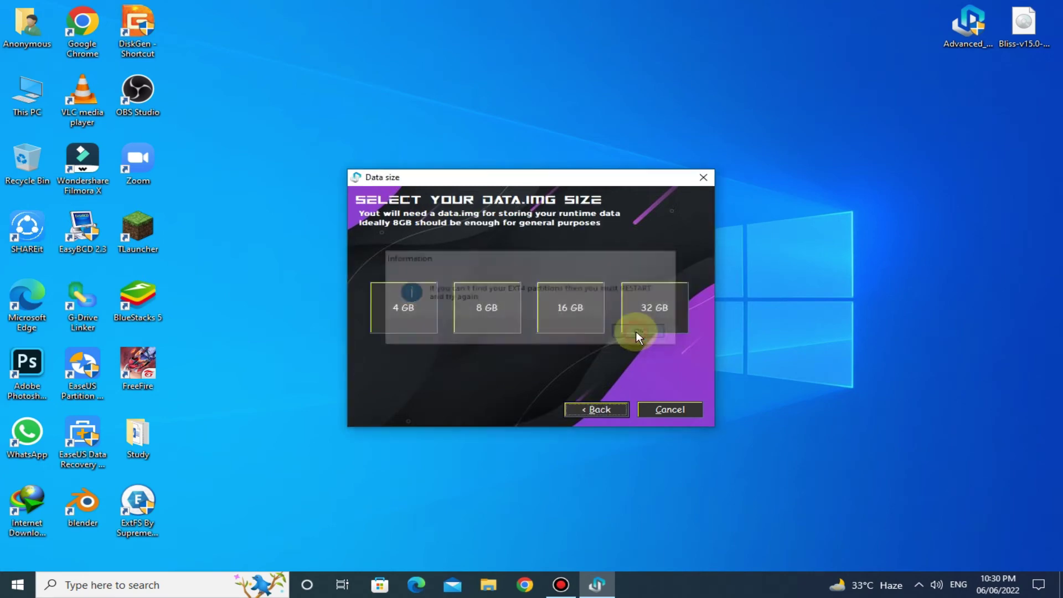
# Choose a 16 GB data.img and Bliss OS (I:) as the install partition, then continue
pyautogui.click(571, 306)
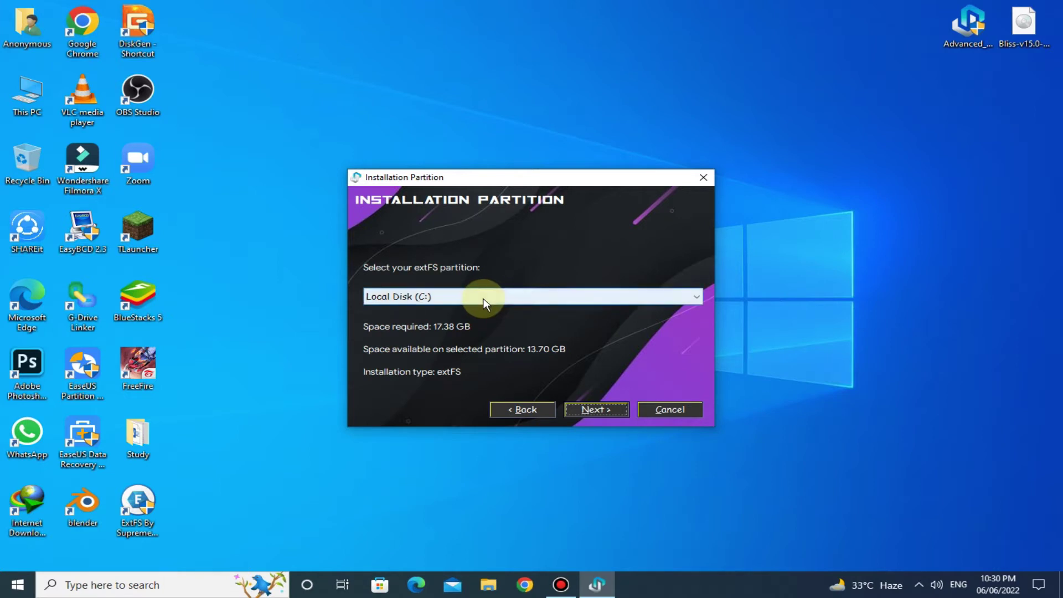
pyautogui.click(483, 304)
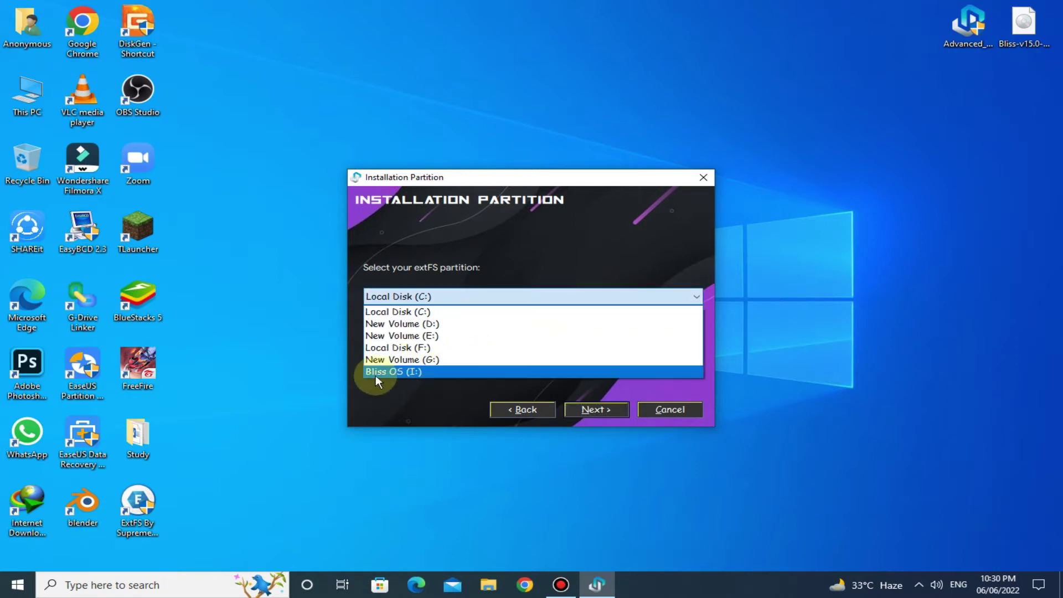
pyautogui.click(395, 374)
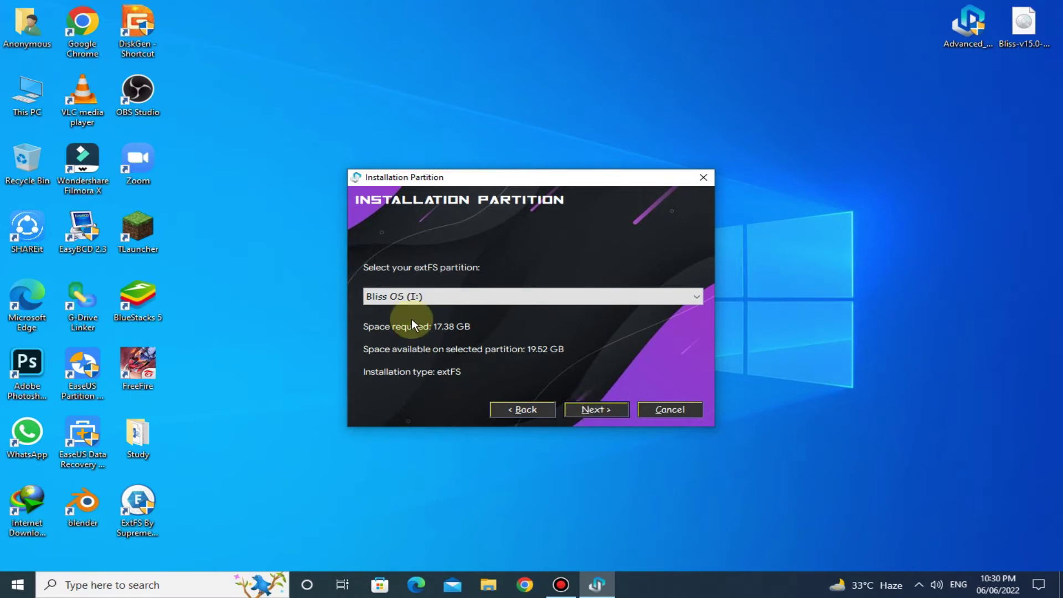
pyautogui.click(602, 412)
# Install Bliss OS 15, accepting the Grub2Win age warning and its setup-complete notice
pyautogui.click(596, 411)
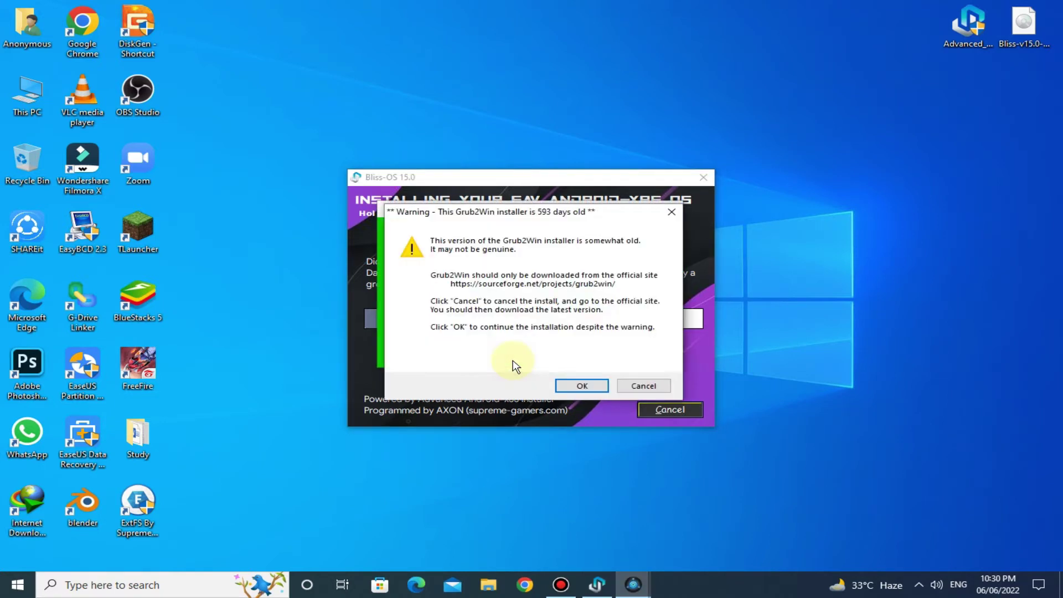
pyautogui.click(576, 385)
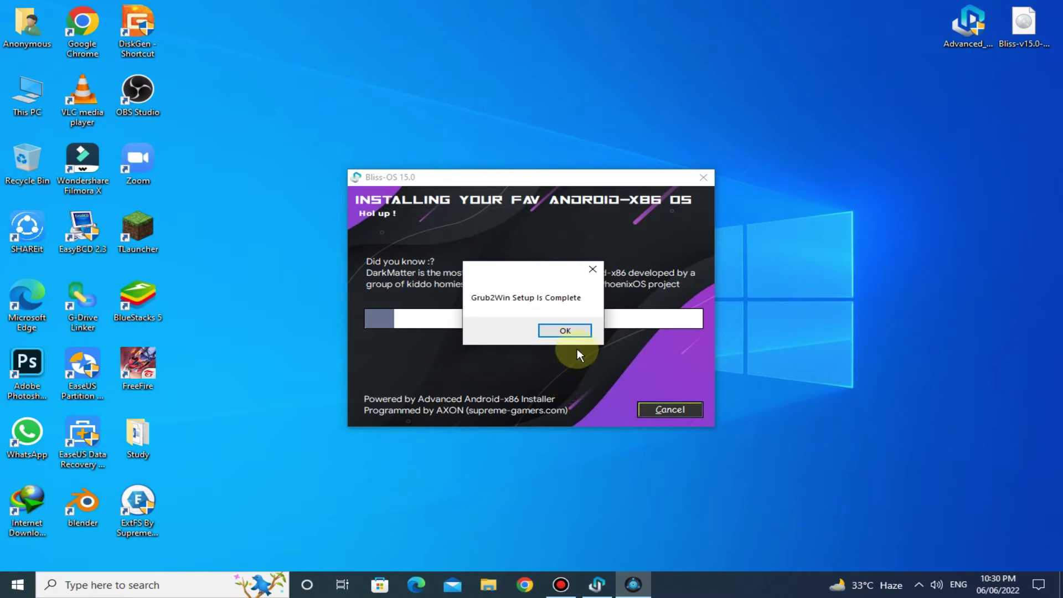
pyautogui.click(577, 330)
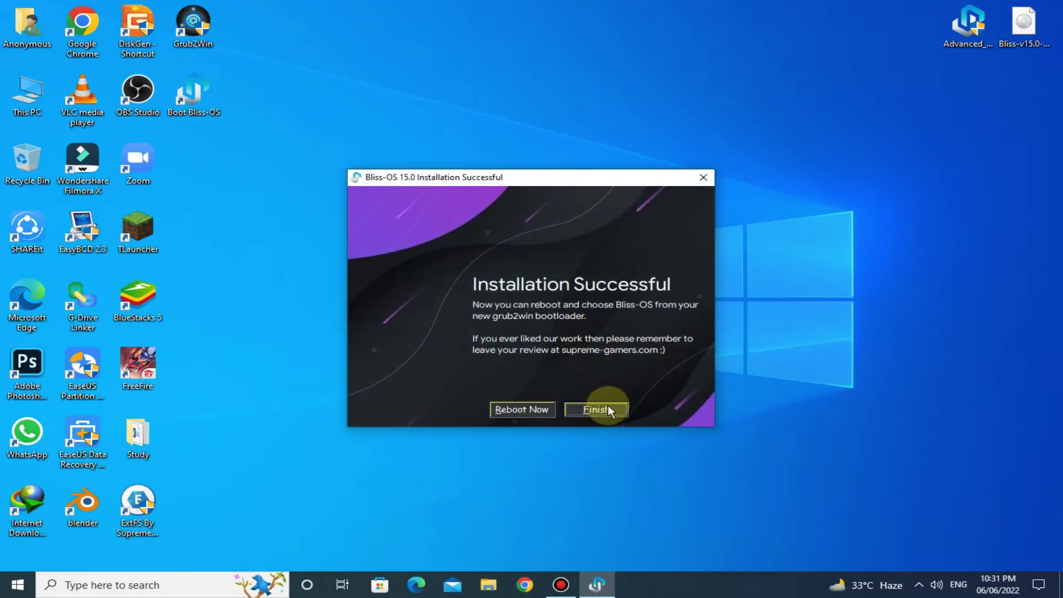
# Finish the installer and refresh the desktop to show the Grub2Win and Boot Bliss-OS shortcuts
pyautogui.click(608, 410)
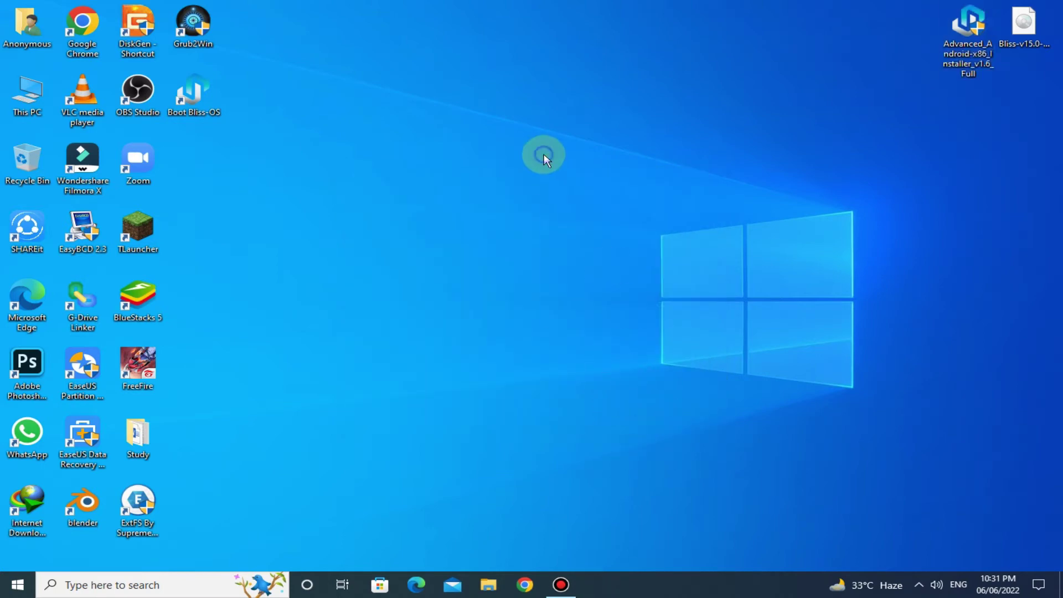
pyautogui.rightClick(544, 154)
pyautogui.click(575, 188)
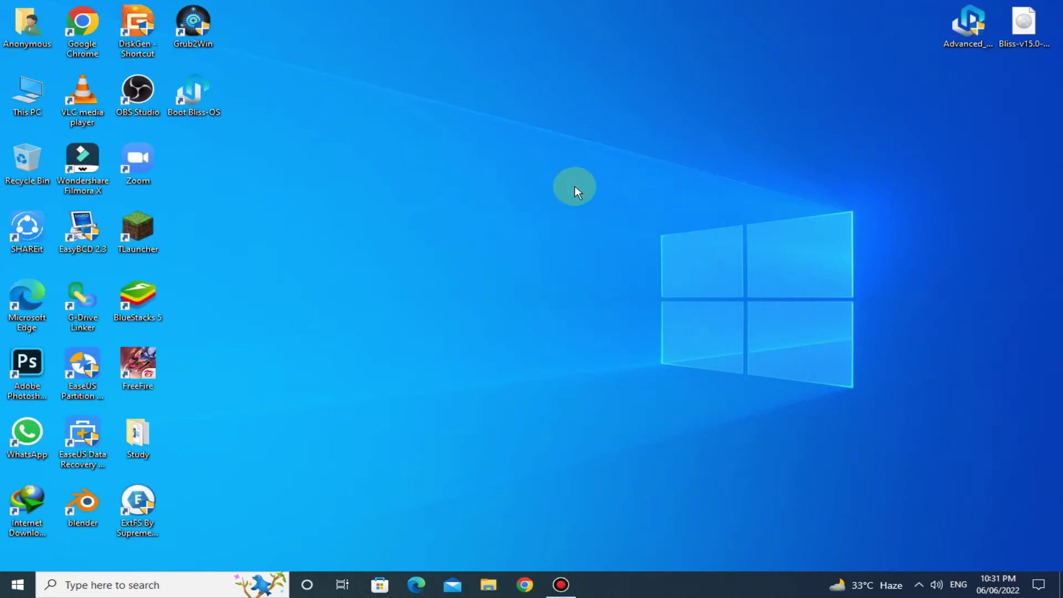
# Launch Grub2Win as administrator and make 2 - Bliss-OS-15.0 the default boot entry
pyautogui.doubleClick(191, 27)
pyautogui.click(482, 378)
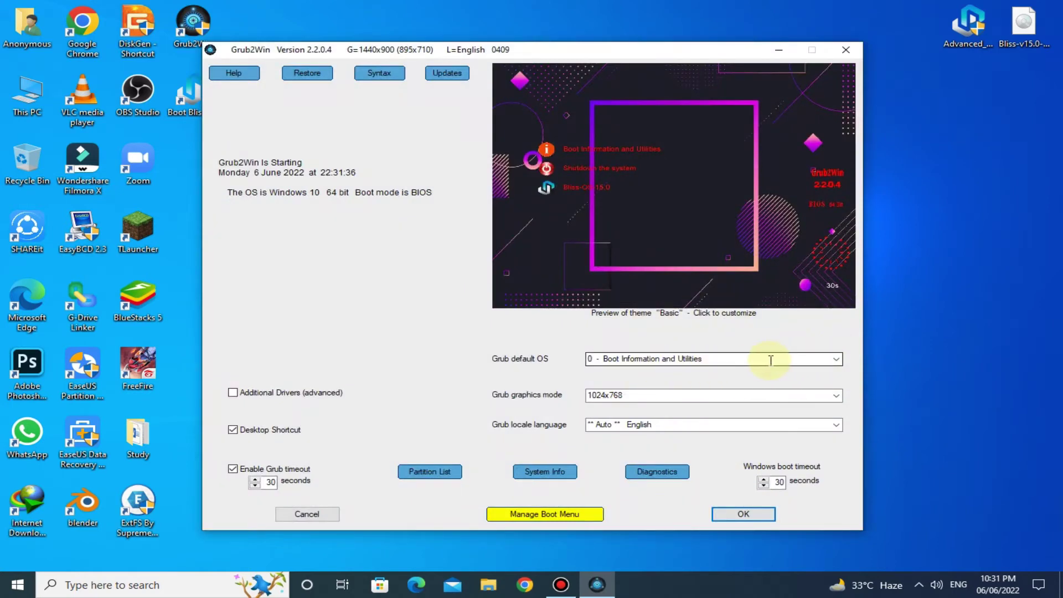
pyautogui.click(837, 360)
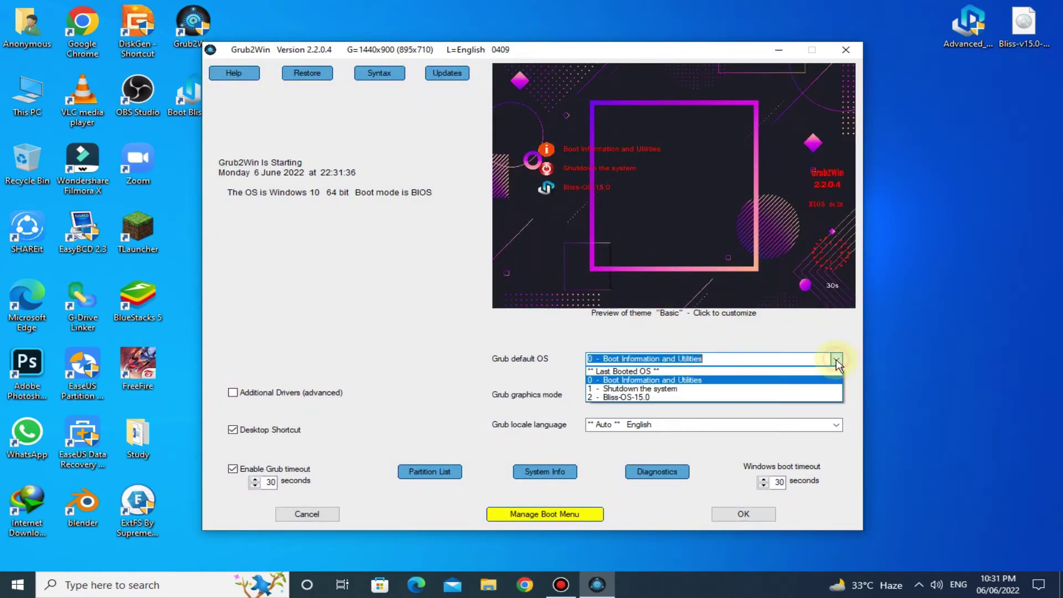
pyautogui.click(615, 398)
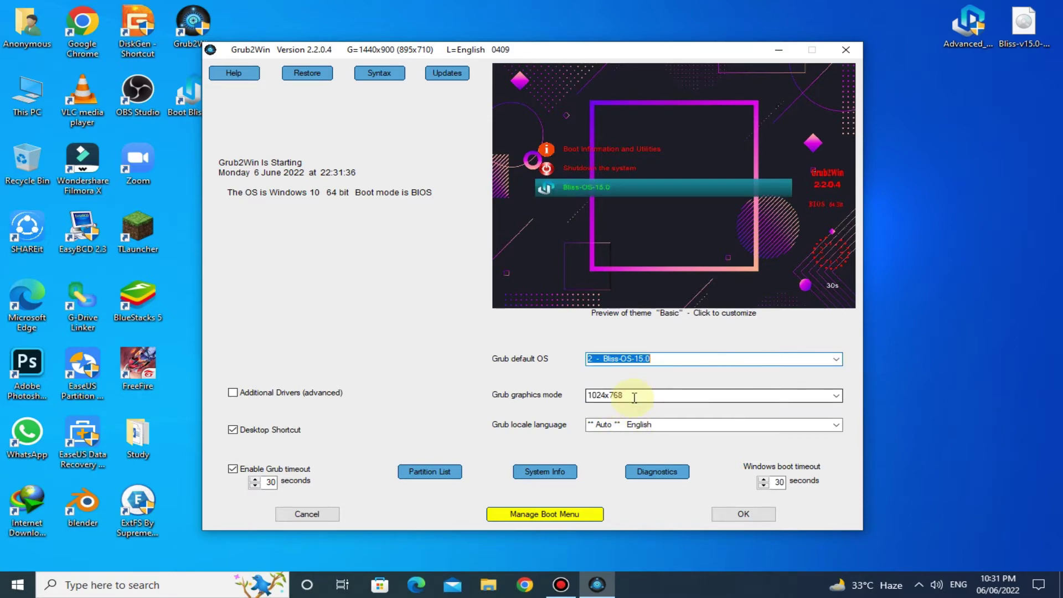
# Set the Grub graphics mode to 1440x900 and save the boot settings
pyautogui.click(837, 396)
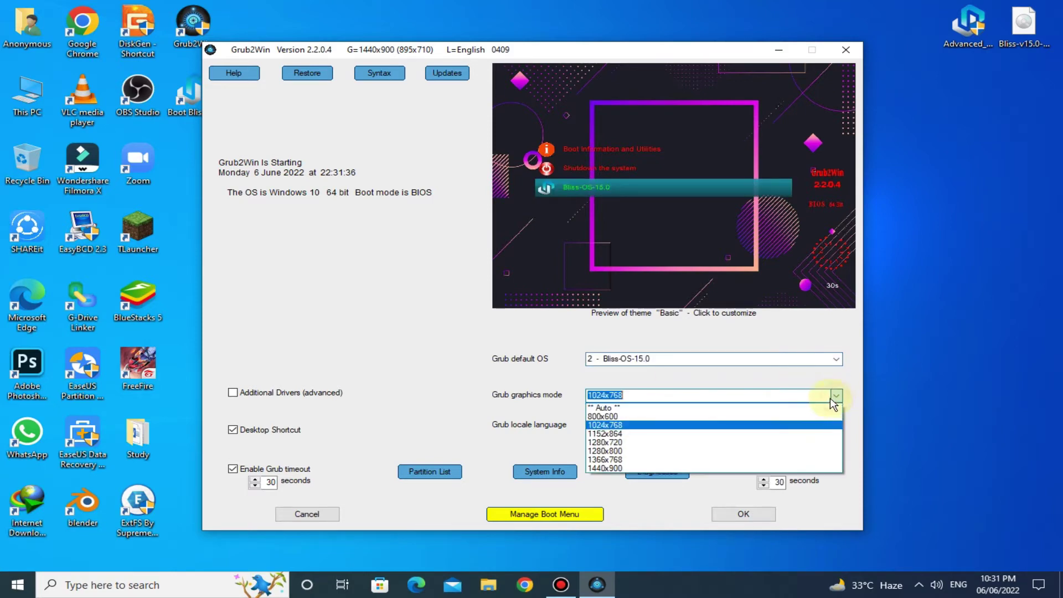
pyautogui.click(607, 468)
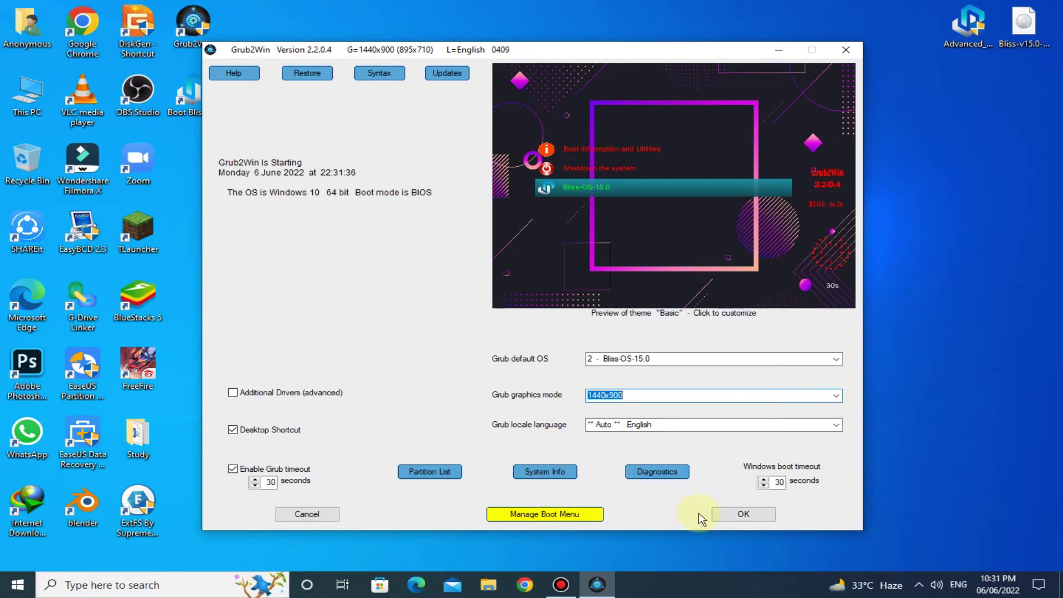
pyautogui.click(742, 514)
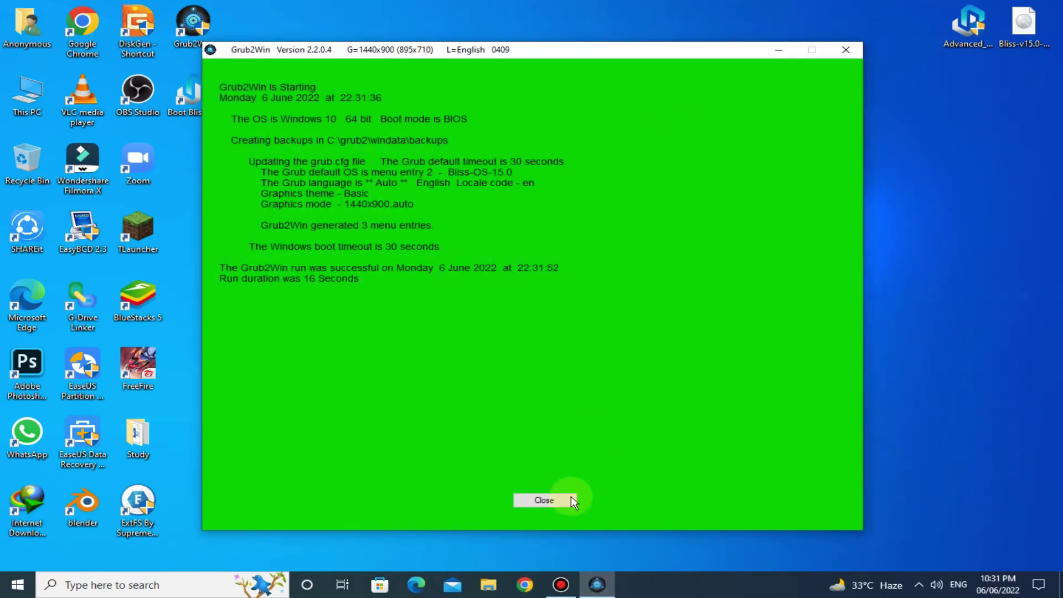
# Close the Grub2Win log window and refresh the desktop icons
pyautogui.click(564, 497)
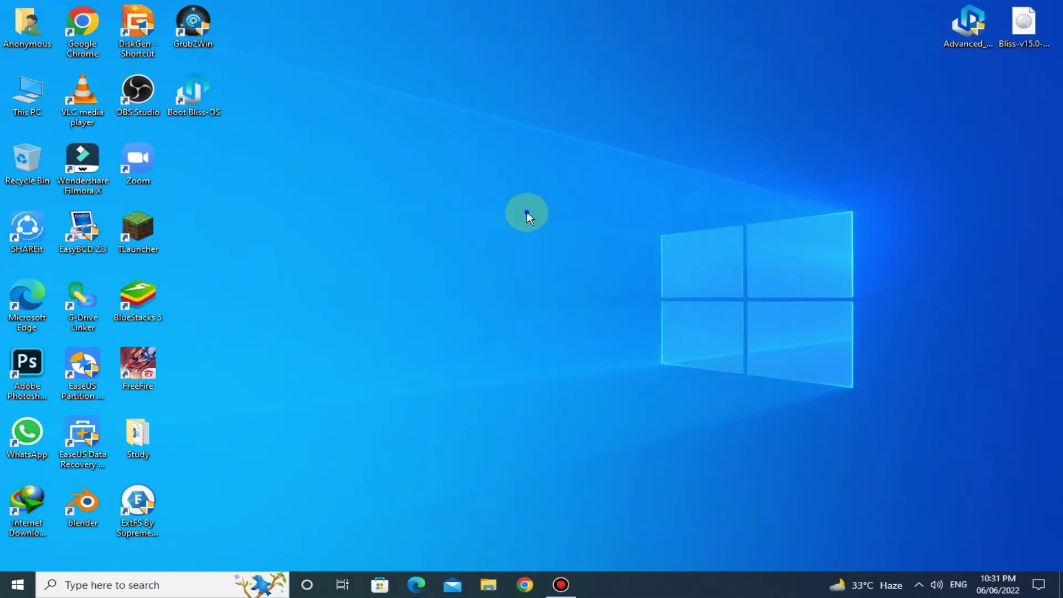
pyautogui.rightClick(527, 211)
pyautogui.click(546, 251)
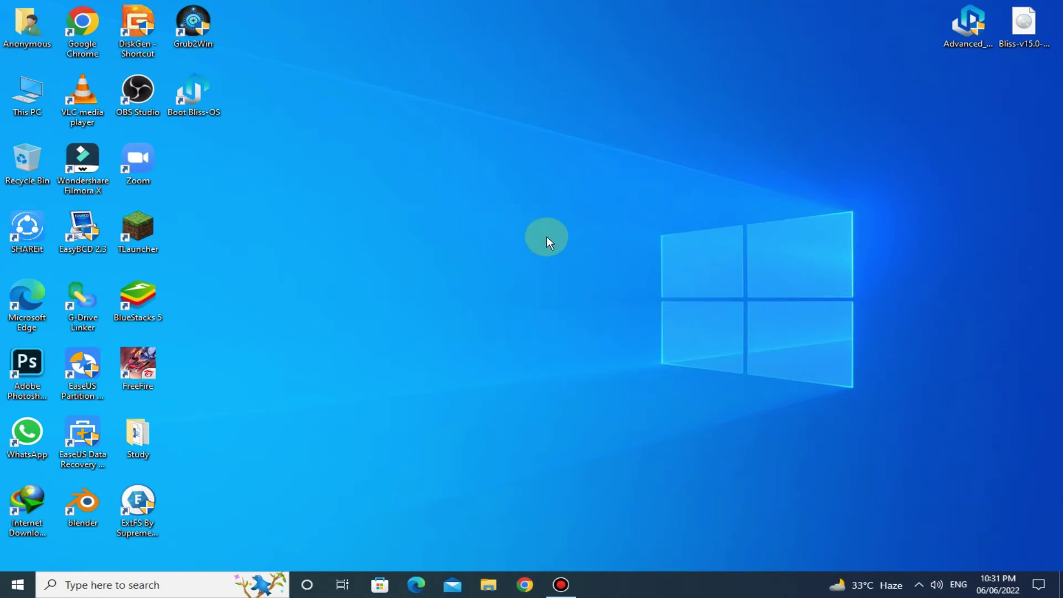